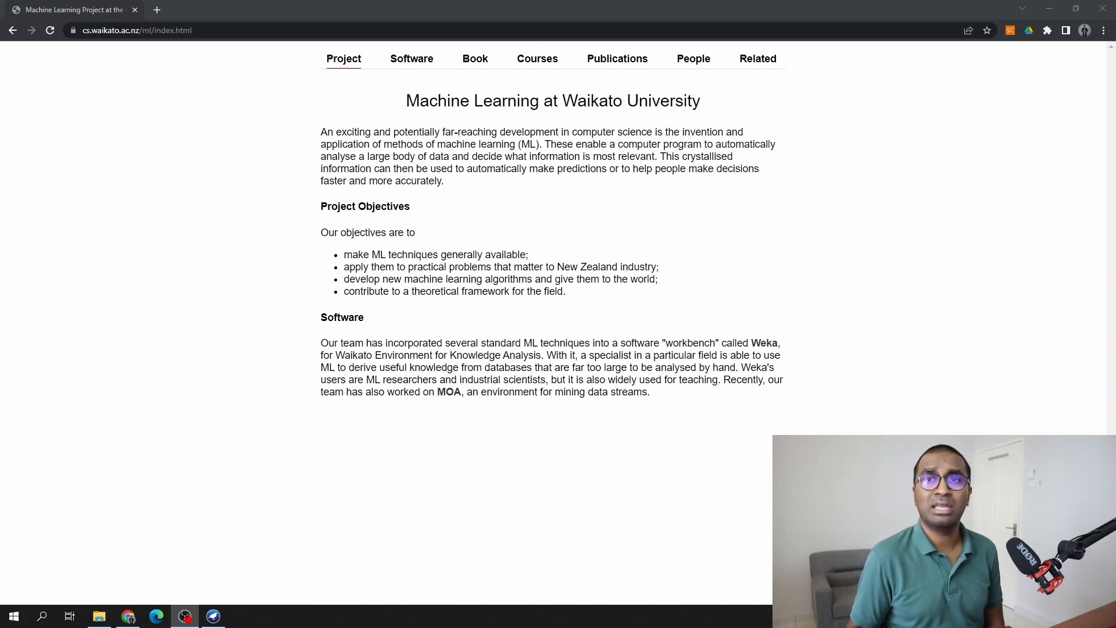
# Open the Weka download page from the machine learning site and view the stable version's Windows installer section.
pyautogui.click(419, 69)
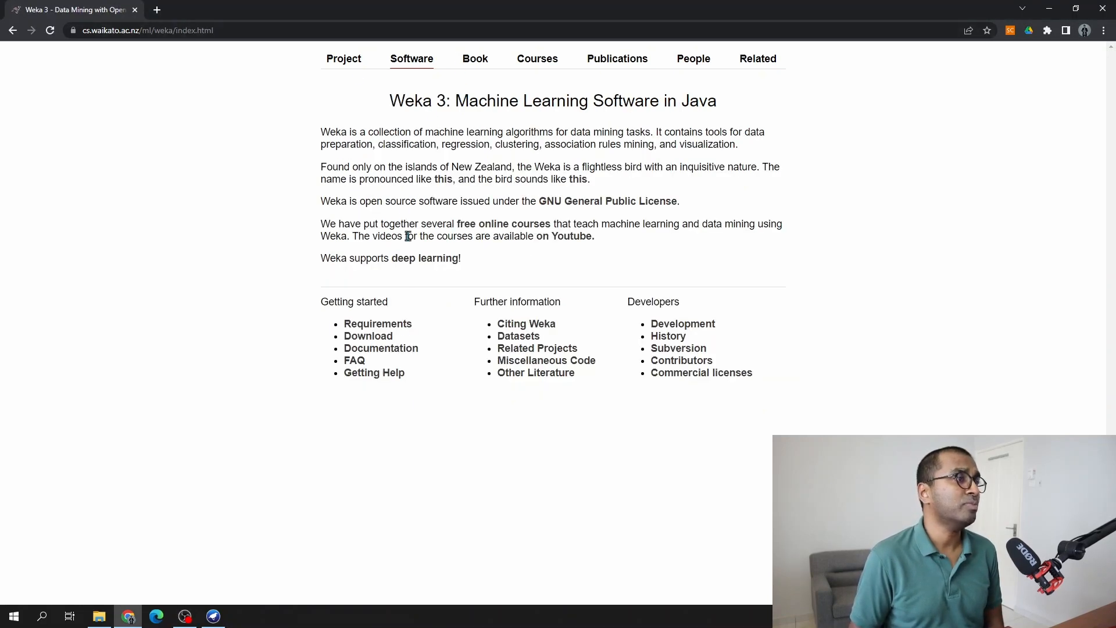
pyautogui.click(378, 341)
pyautogui.scroll(-1, 409, 363)
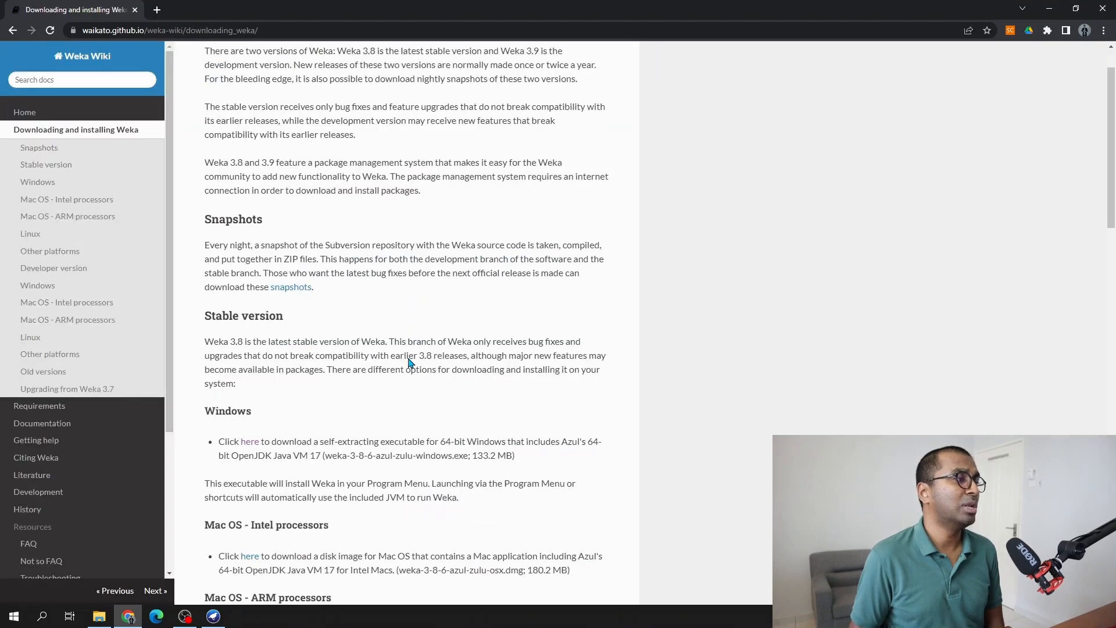
pyautogui.scroll(-3, 409, 363)
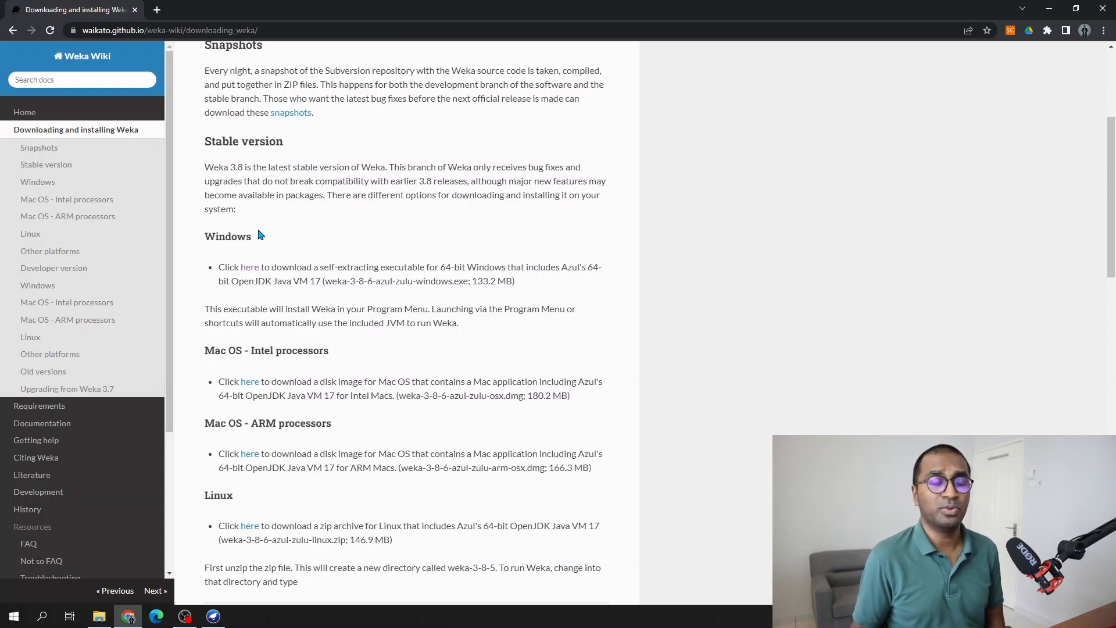
# Switch from the browser to the Weka GUI Chooser and open the Explorer in a maximised window.
pyautogui.click(1051, 10)
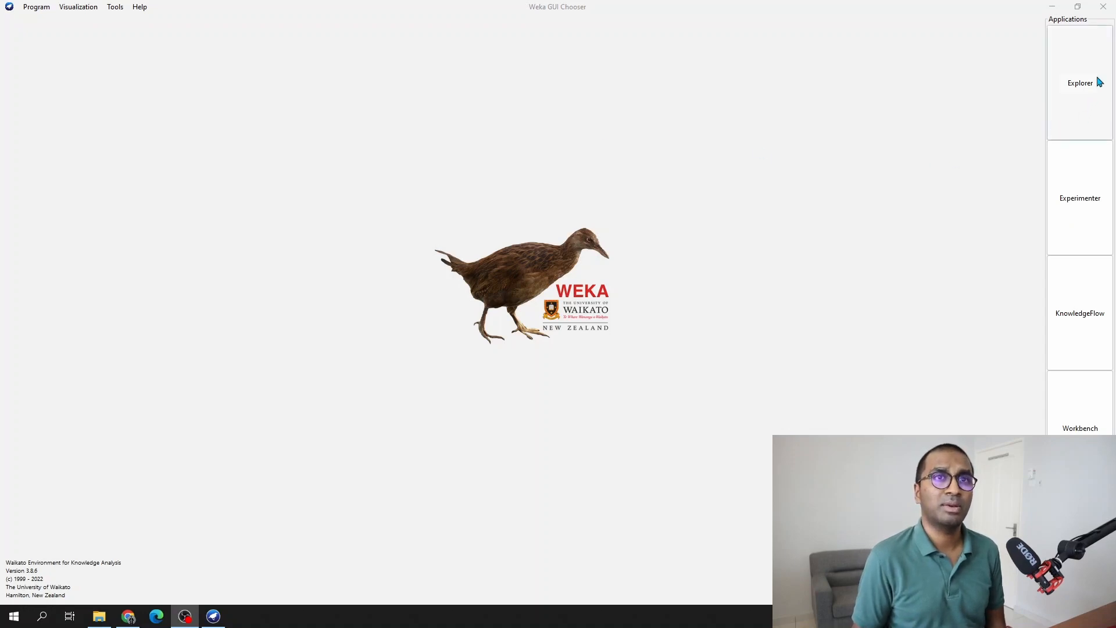
pyautogui.click(1075, 86)
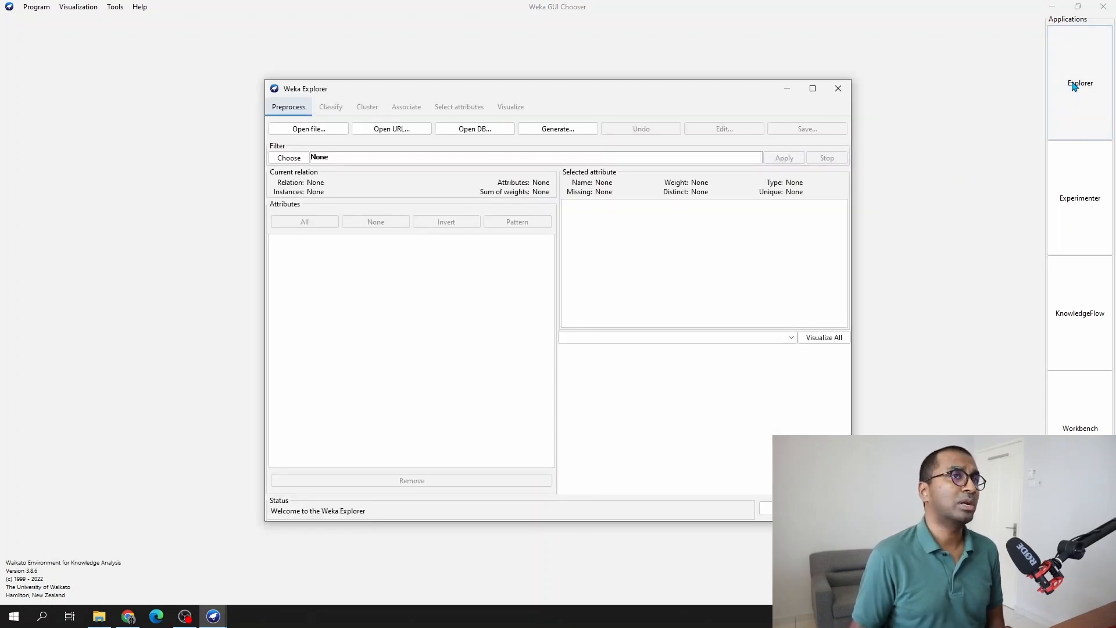
pyautogui.click(813, 89)
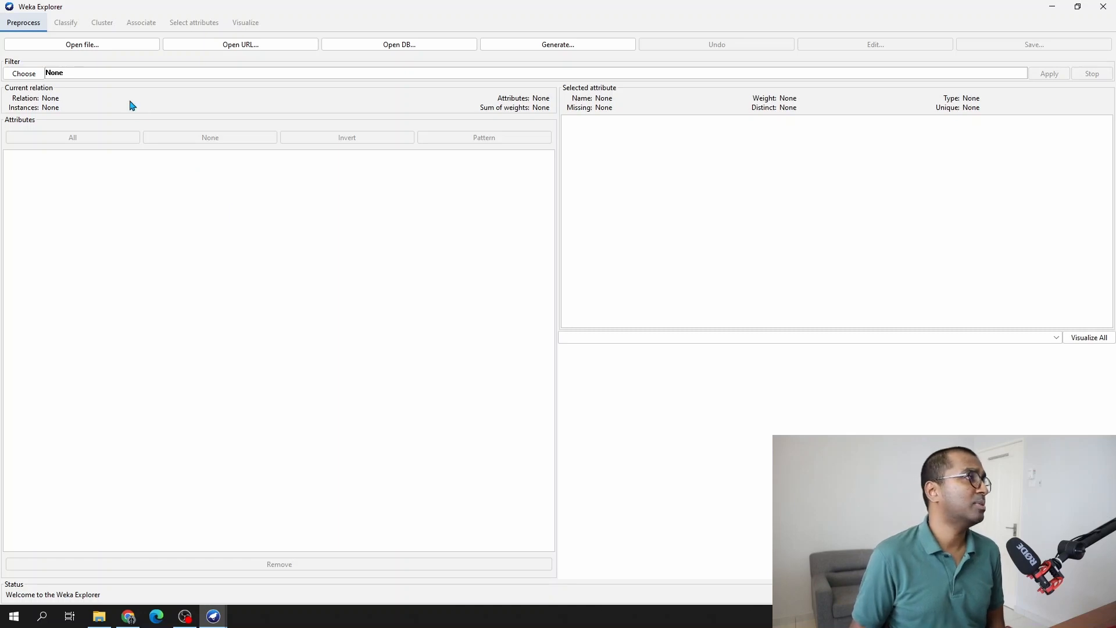
# Load the cpu.arff dataset from C:\Program Files\Weka-3-8-6\data.
pyautogui.click(81, 47)
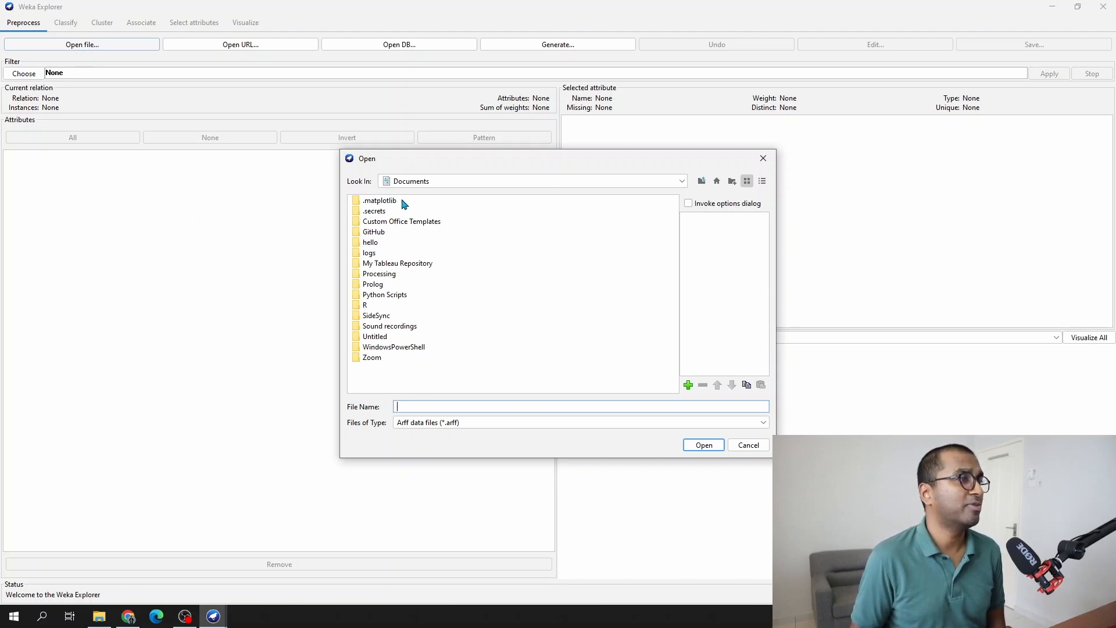
pyautogui.click(416, 184)
pyautogui.scroll(2, 433, 232)
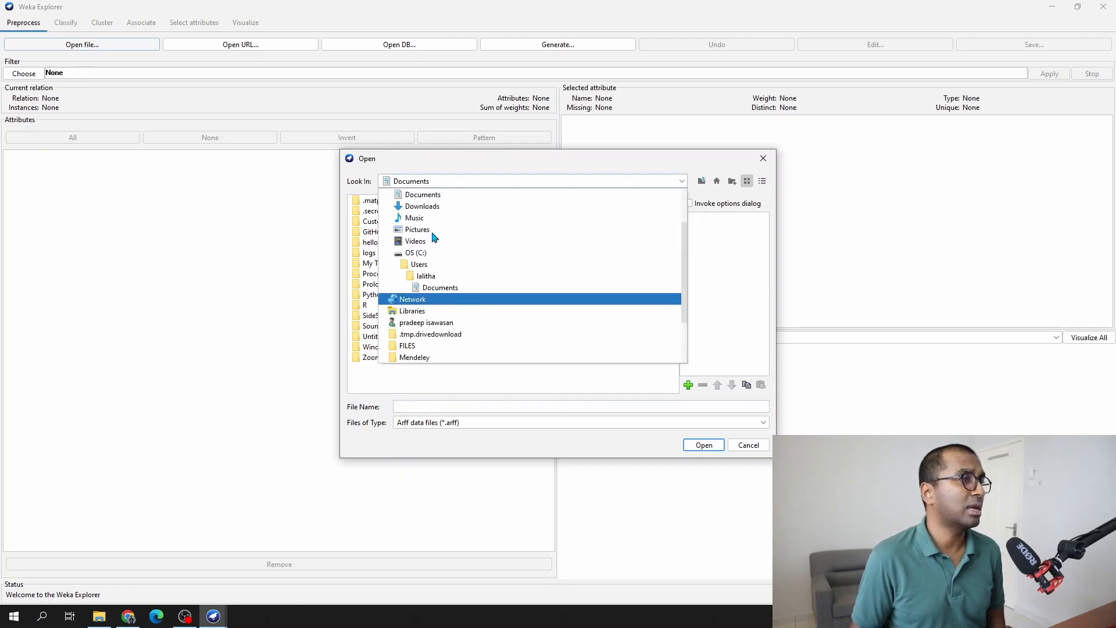
pyautogui.click(430, 253)
pyautogui.click(391, 341)
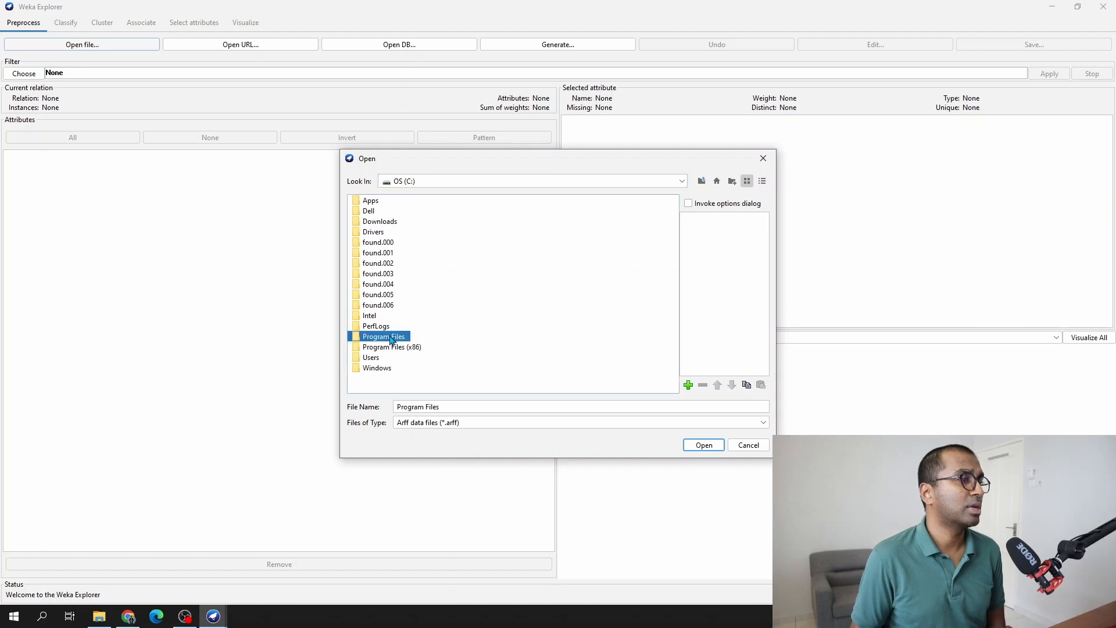
pyautogui.doubleClick(390, 340)
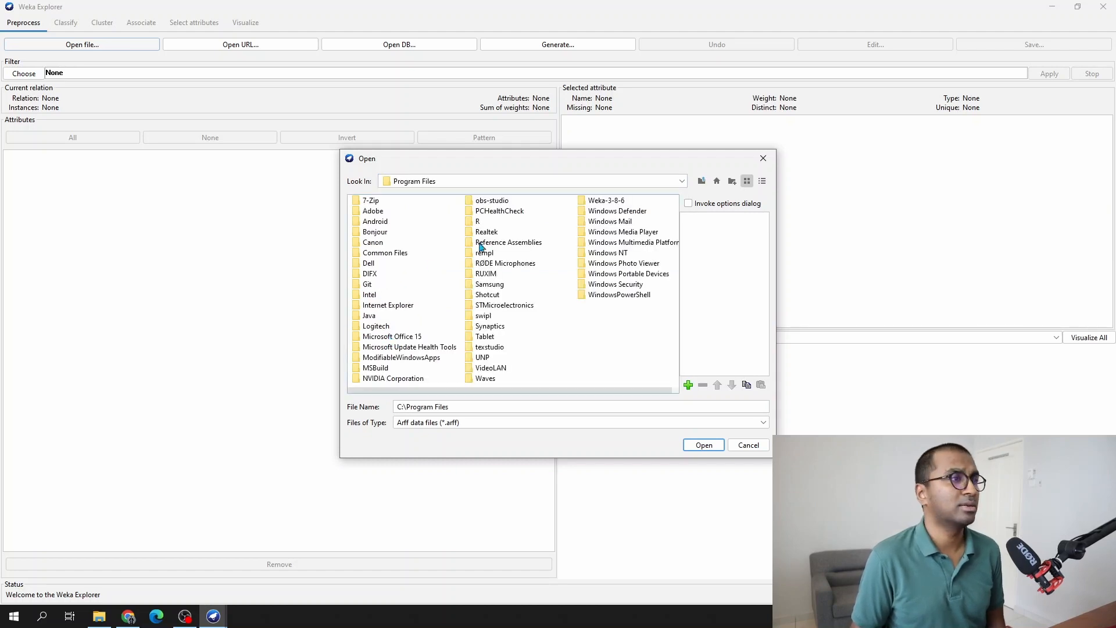
pyautogui.doubleClick(604, 201)
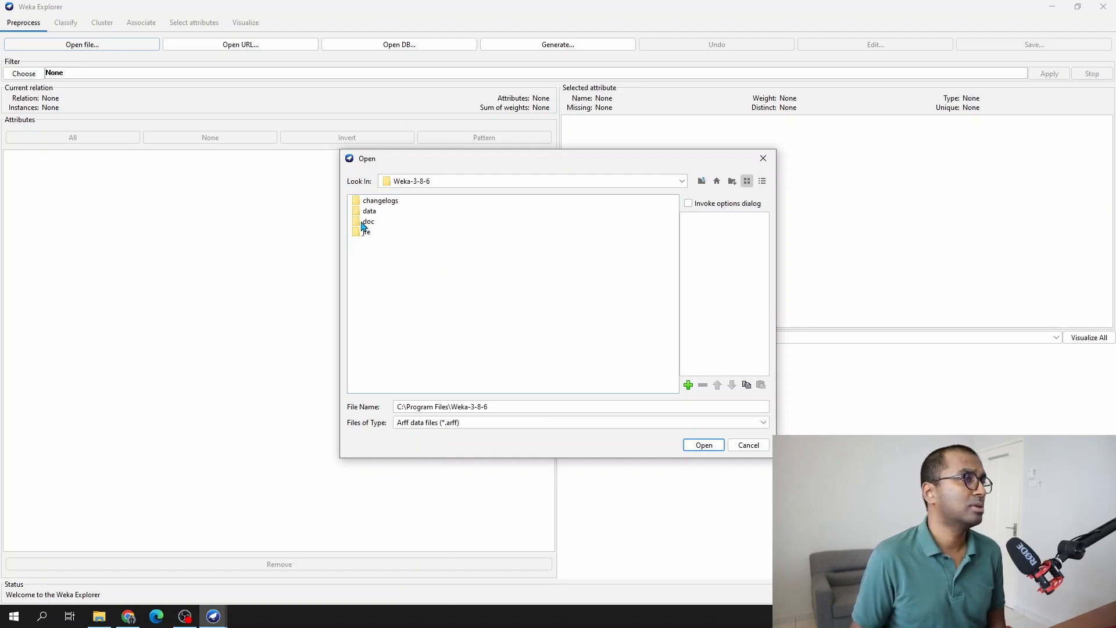
pyautogui.doubleClick(369, 211)
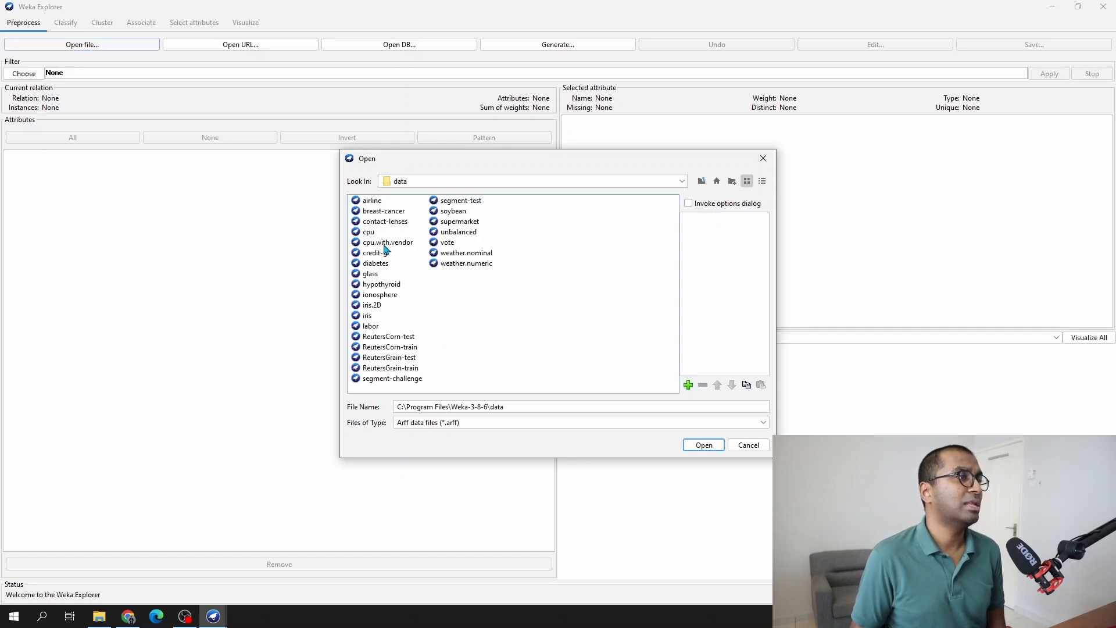
pyautogui.click(371, 232)
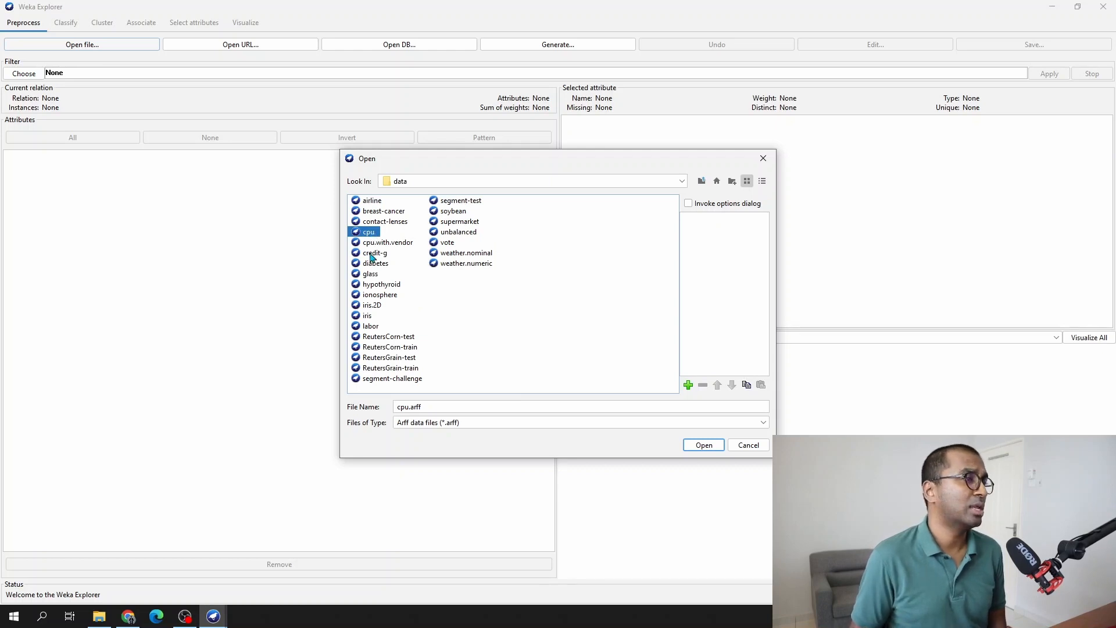
pyautogui.click(704, 445)
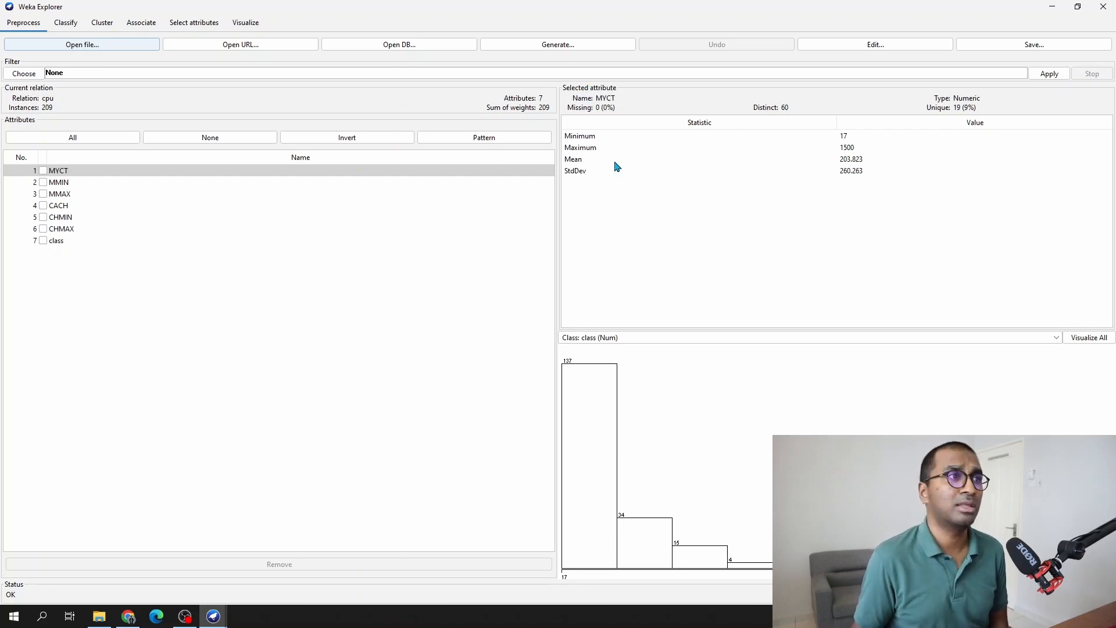
# Examine the summary statistics and histograms of the attributes MYCT, MMIN, MMAX, CACH, CHMIN and CHMAX.
pyautogui.click(83, 172)
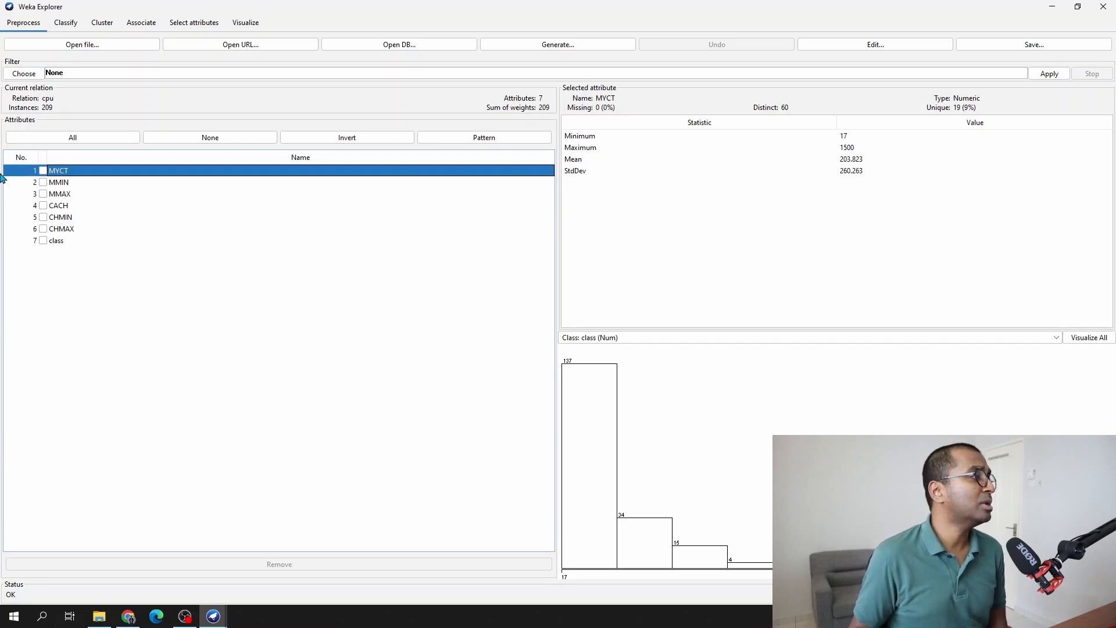
pyautogui.click(60, 183)
pyautogui.click(65, 197)
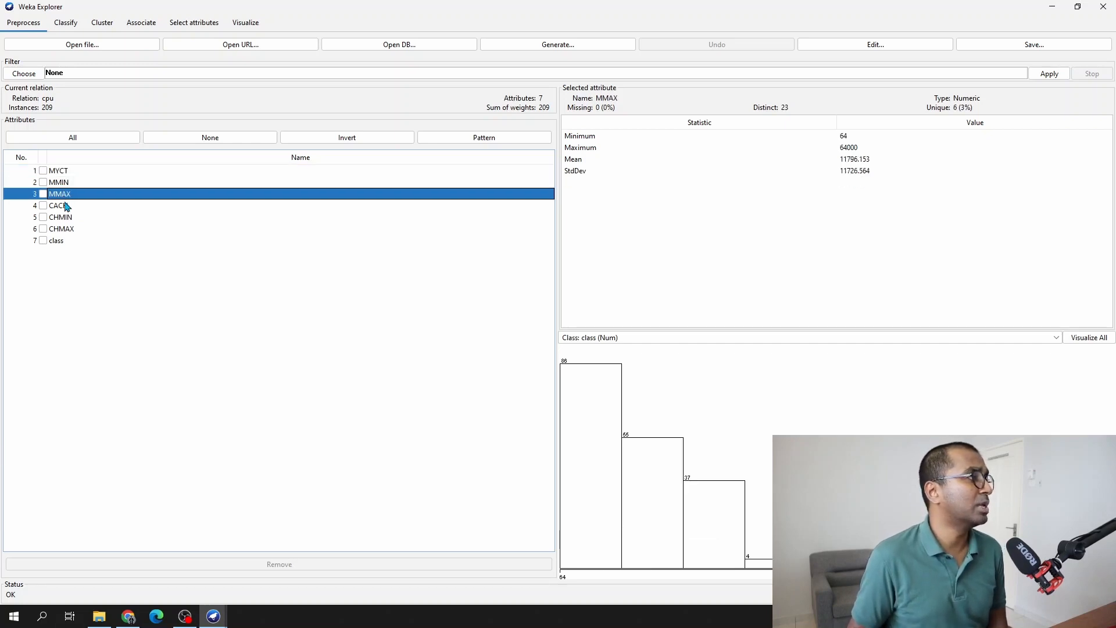
pyautogui.click(66, 207)
pyautogui.click(66, 219)
pyautogui.click(66, 230)
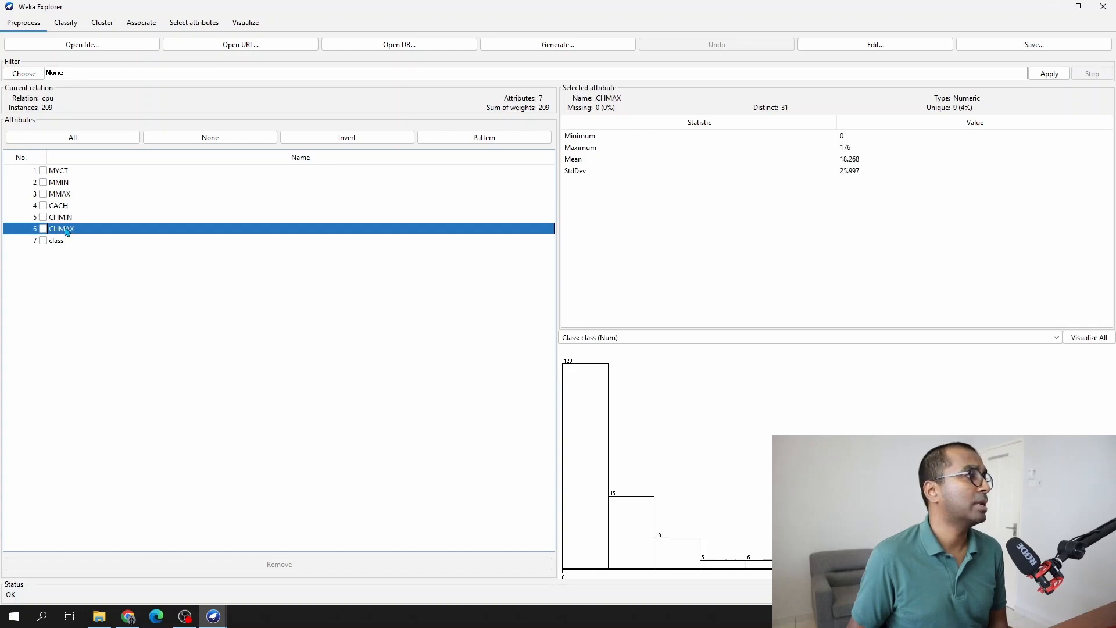
pyautogui.click(66, 218)
pyautogui.click(66, 206)
pyautogui.click(65, 195)
pyautogui.click(64, 183)
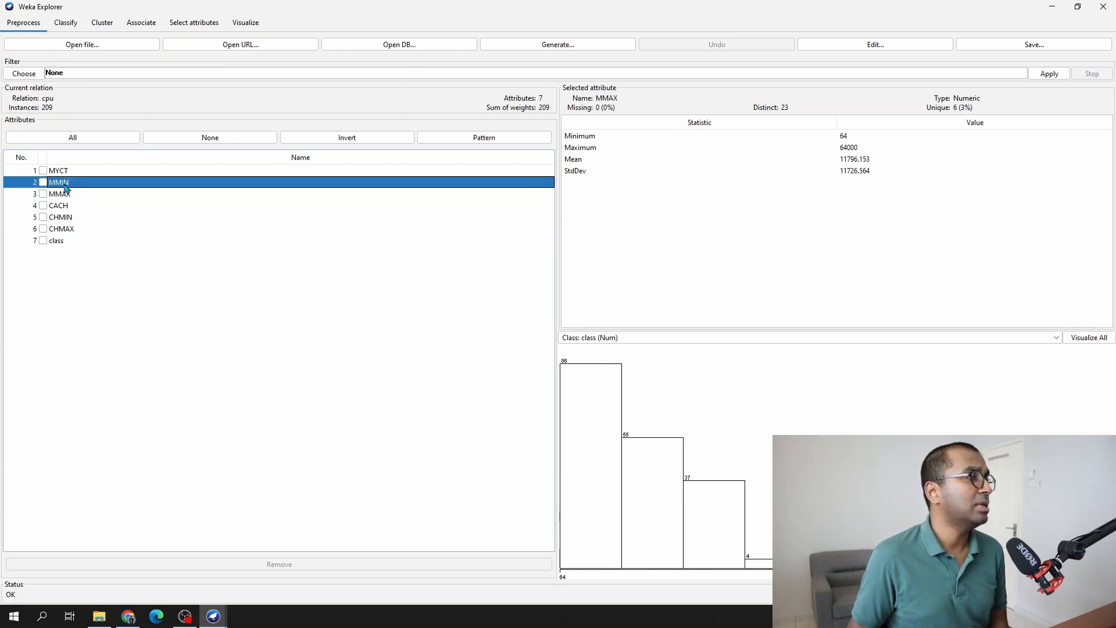
pyautogui.click(64, 171)
pyautogui.click(63, 184)
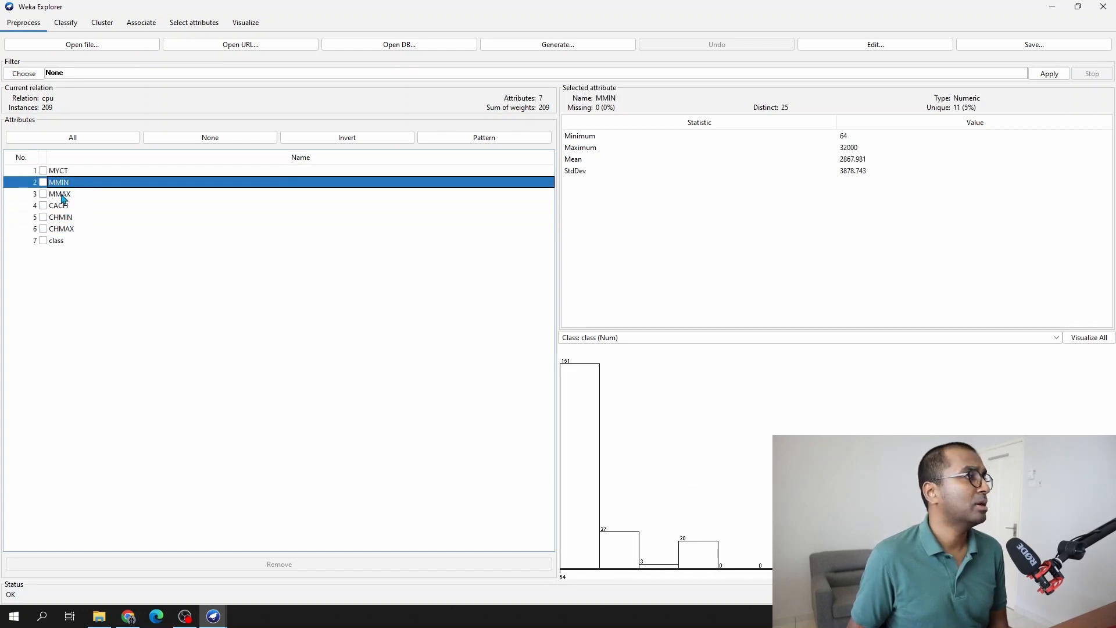
pyautogui.click(64, 195)
pyautogui.click(64, 206)
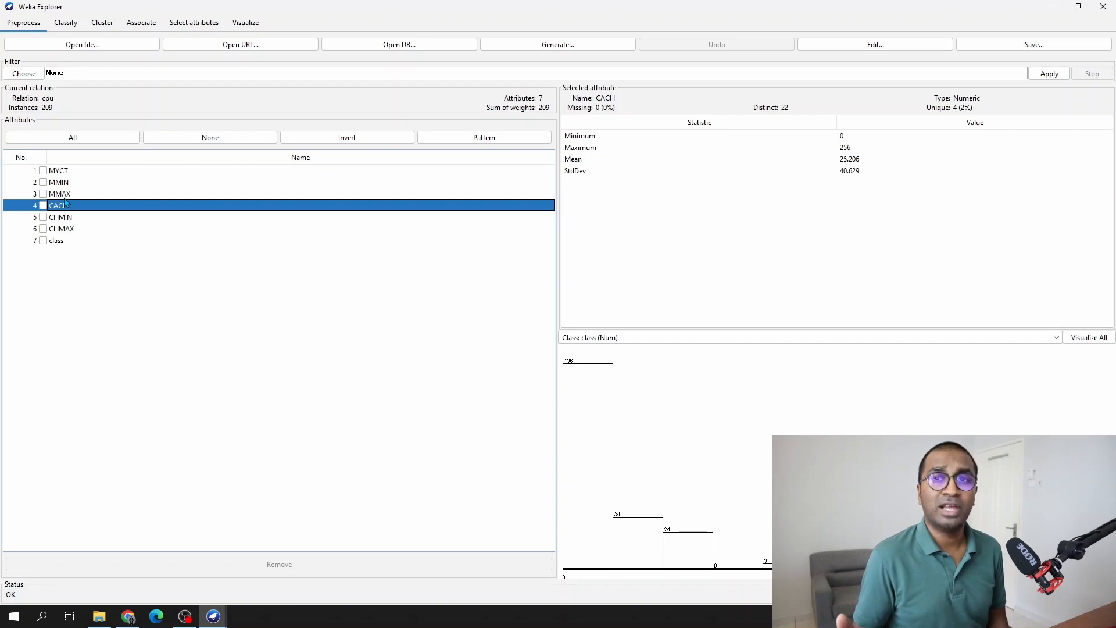
pyautogui.click(64, 171)
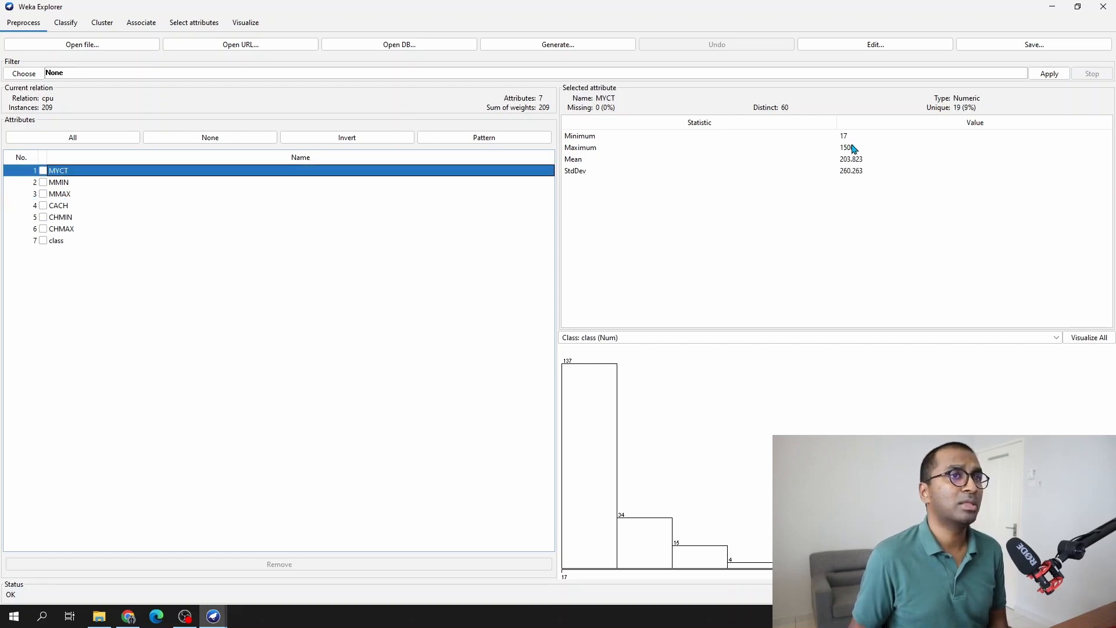
pyautogui.click(65, 220)
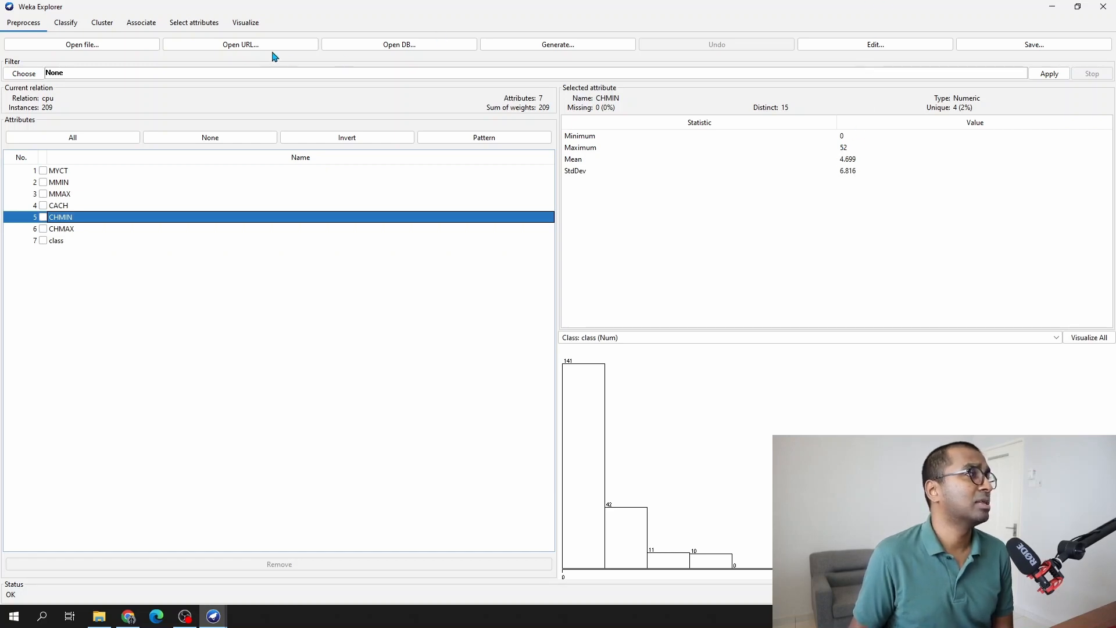
# View the plot matrix and inspect the MMIN versus CHMAX scatter plot with its colour and axis options, closing it when finished.
pyautogui.click(245, 23)
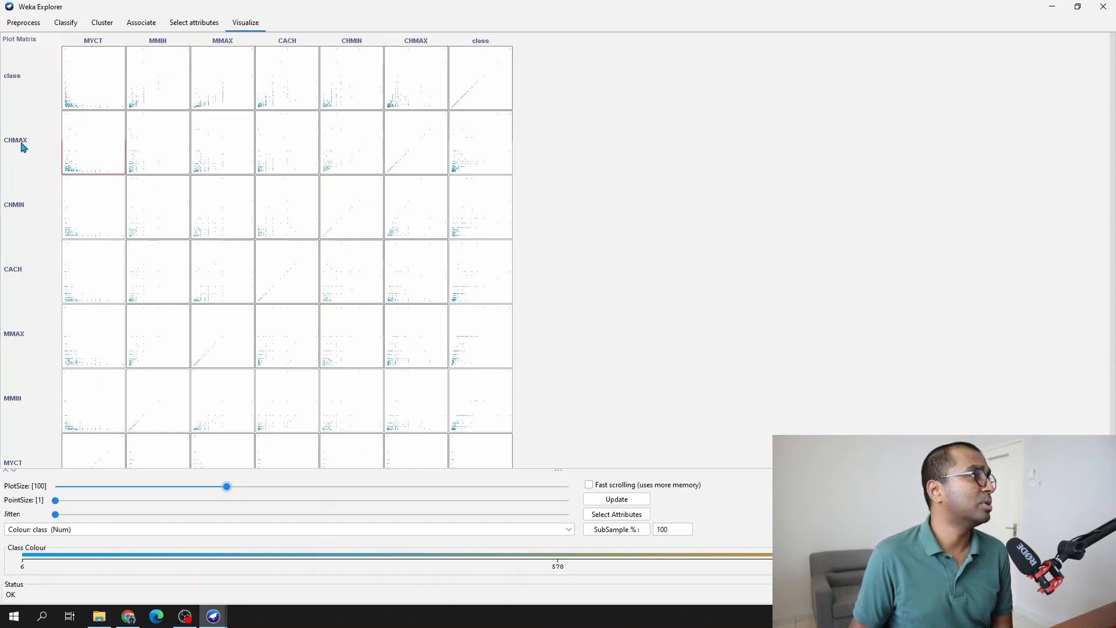
pyautogui.click(162, 135)
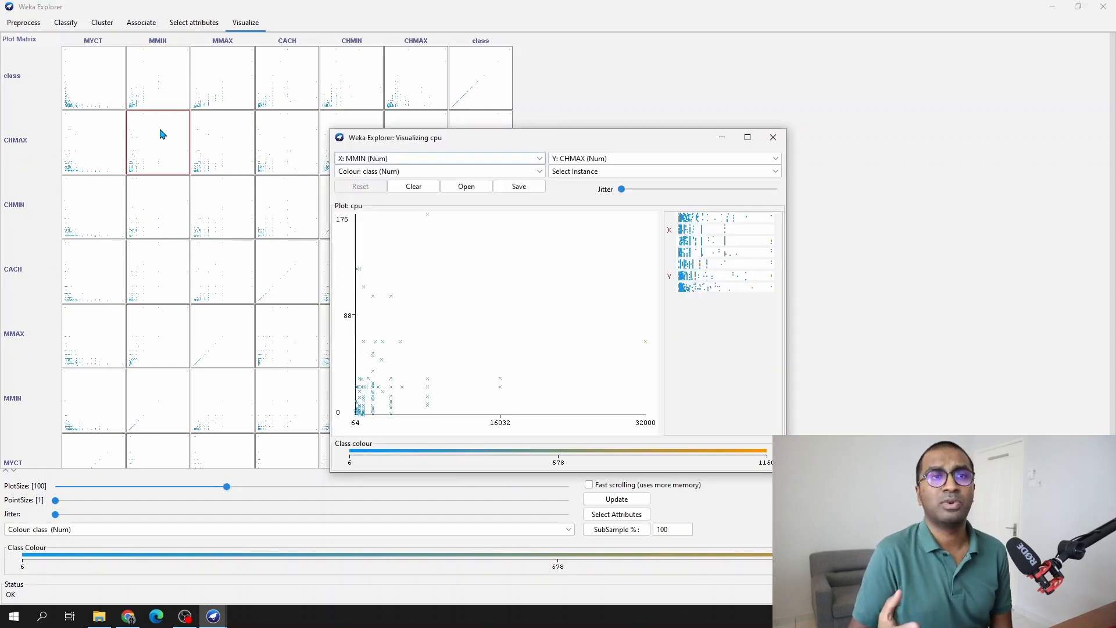
pyautogui.moveTo(439, 138); pyautogui.dragTo(399, 92)
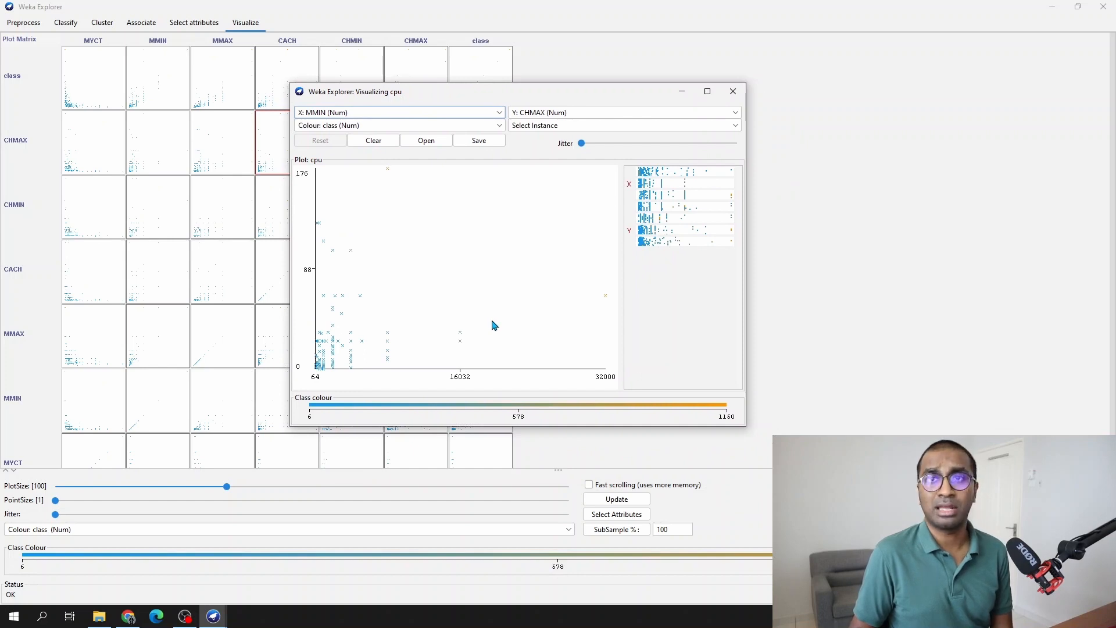
pyautogui.click(360, 127)
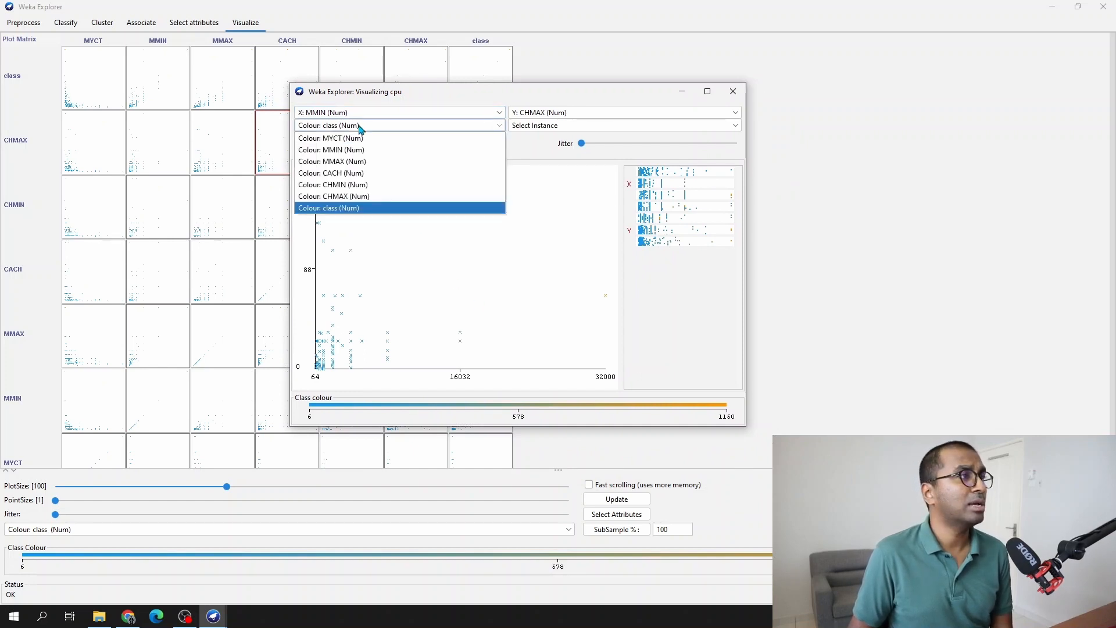
pyautogui.click(440, 94)
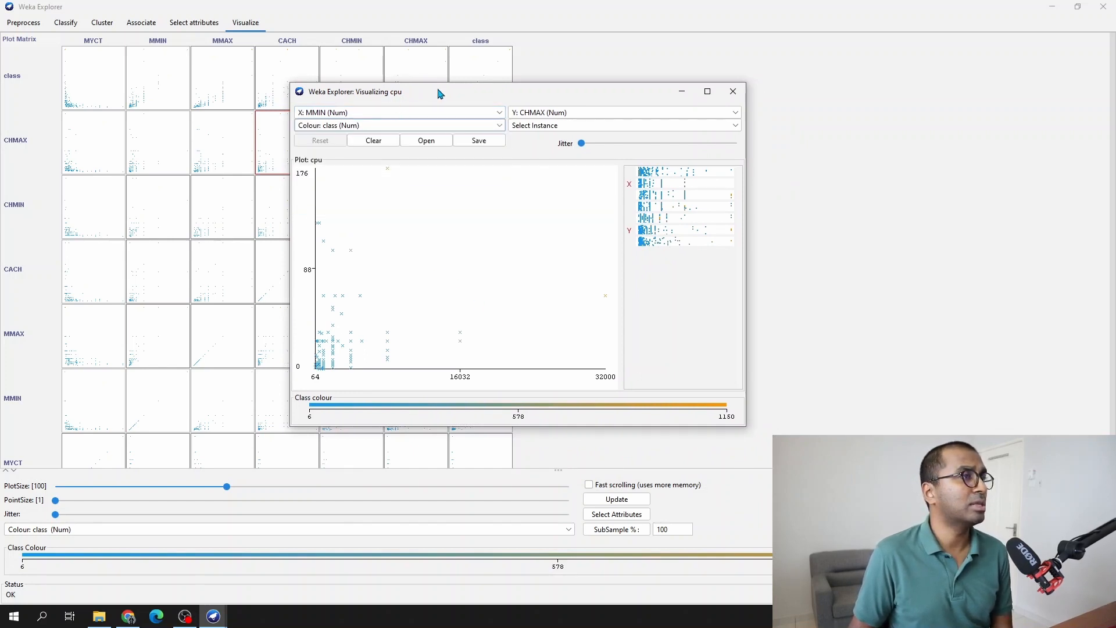
pyautogui.click(435, 113)
pyautogui.click(434, 103)
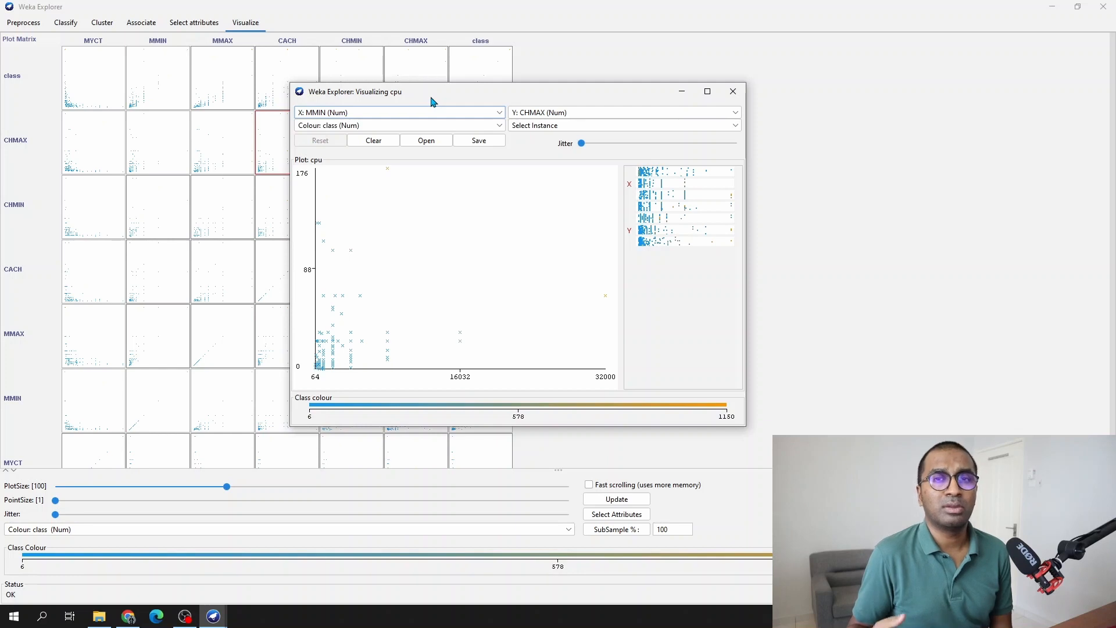
pyautogui.click(733, 91)
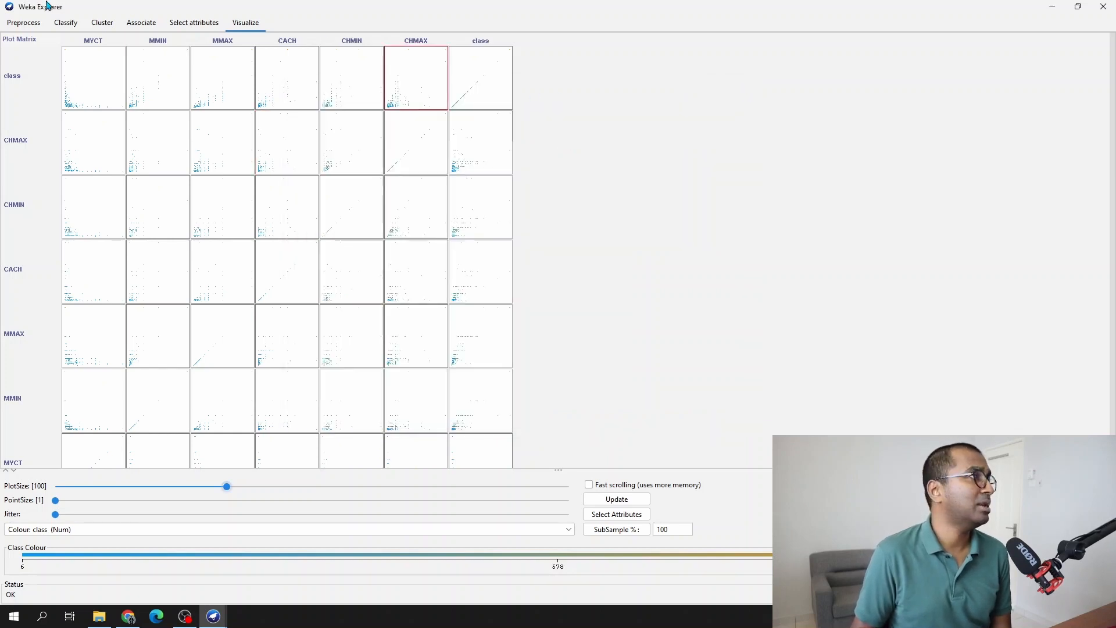
# Apply the unsupervised attribute filter Normalize with its default settings (-S 1.0 -T 0.0) to the cpu dataset.
pyautogui.click(21, 25)
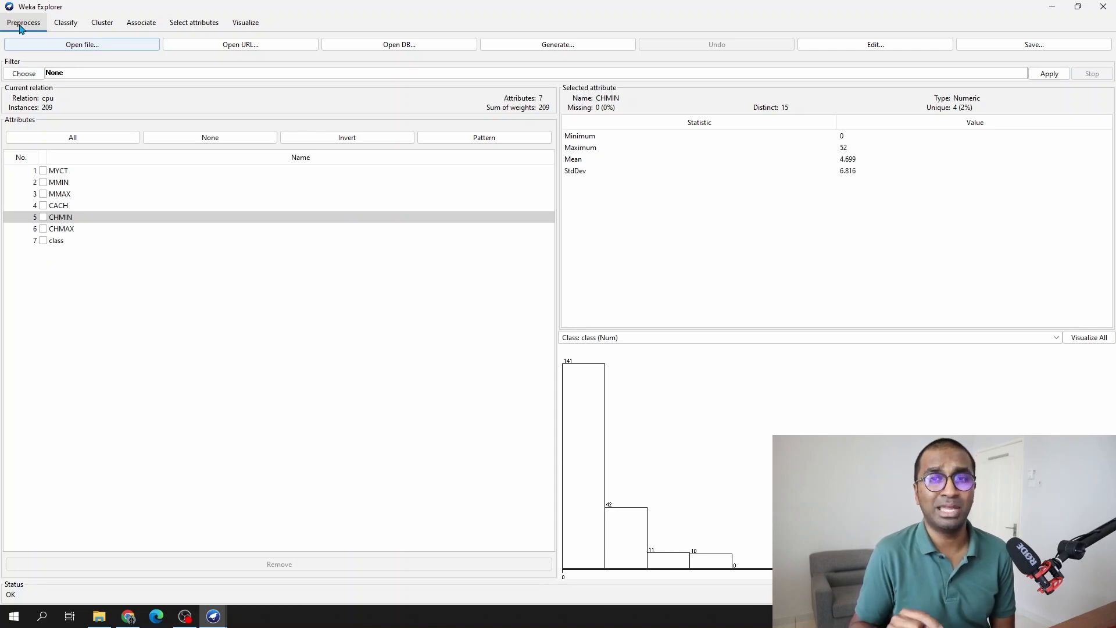
pyautogui.click(19, 77)
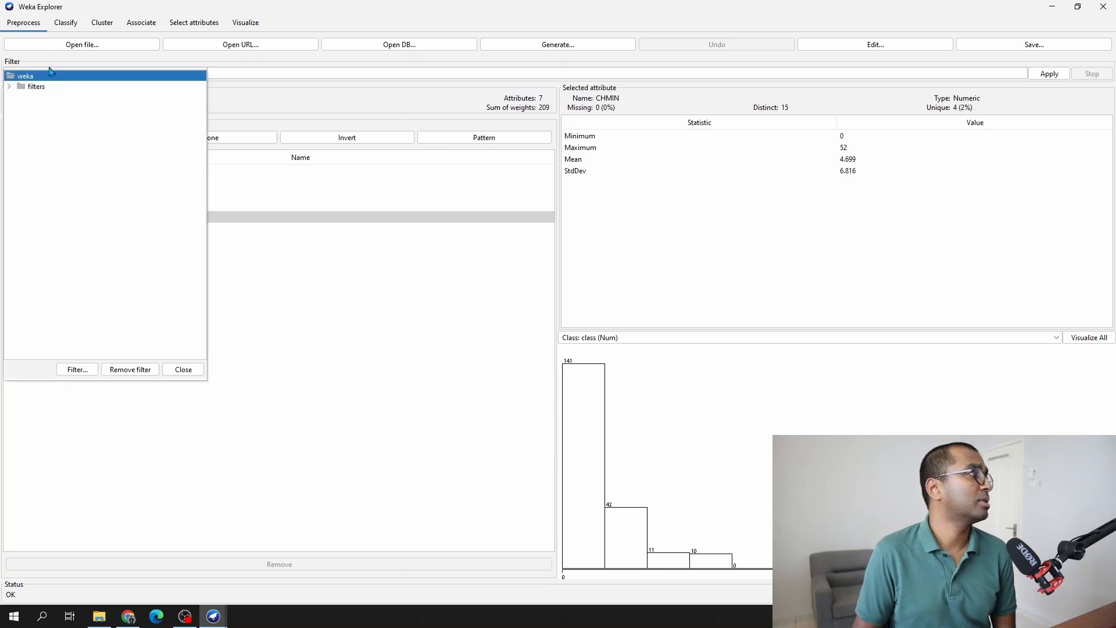
pyautogui.click(16, 86)
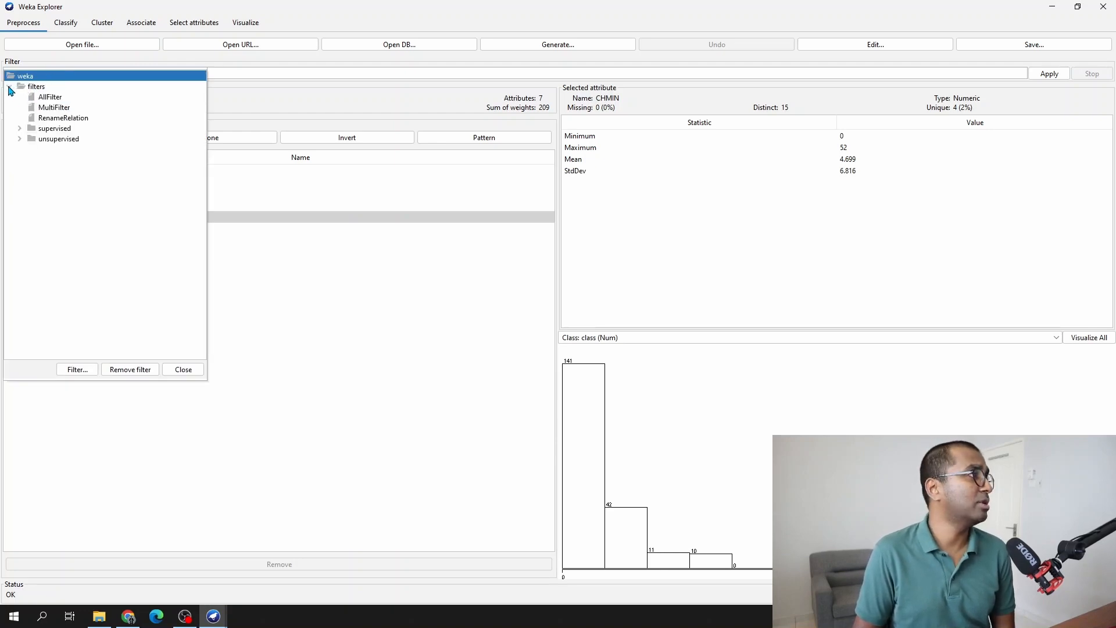
pyautogui.click(19, 139)
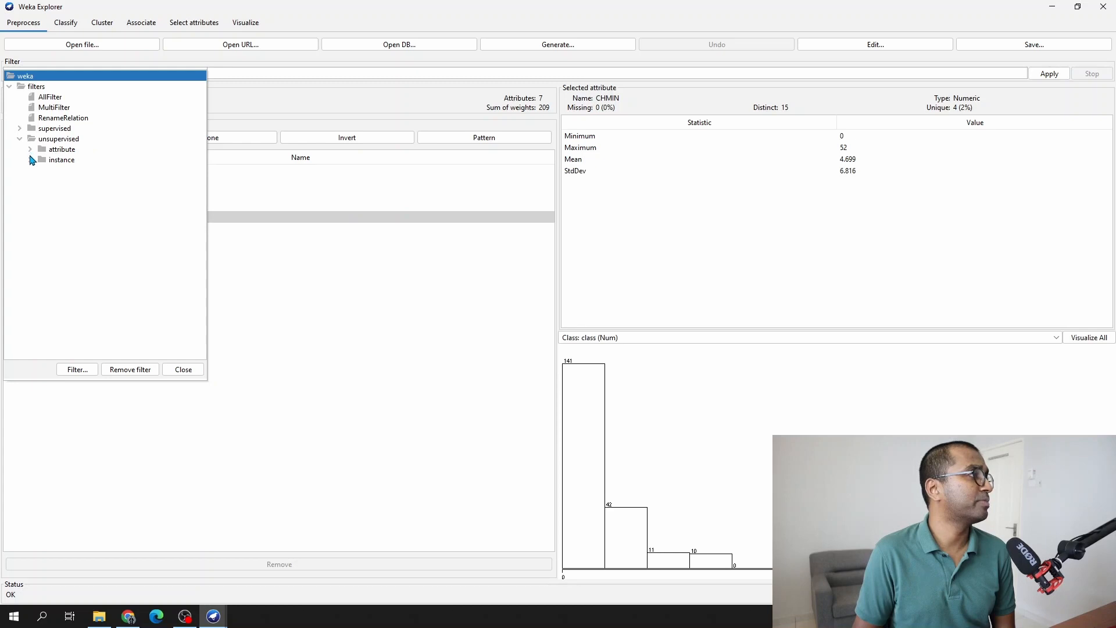
pyautogui.click(30, 151)
pyautogui.scroll(-1, 33, 152)
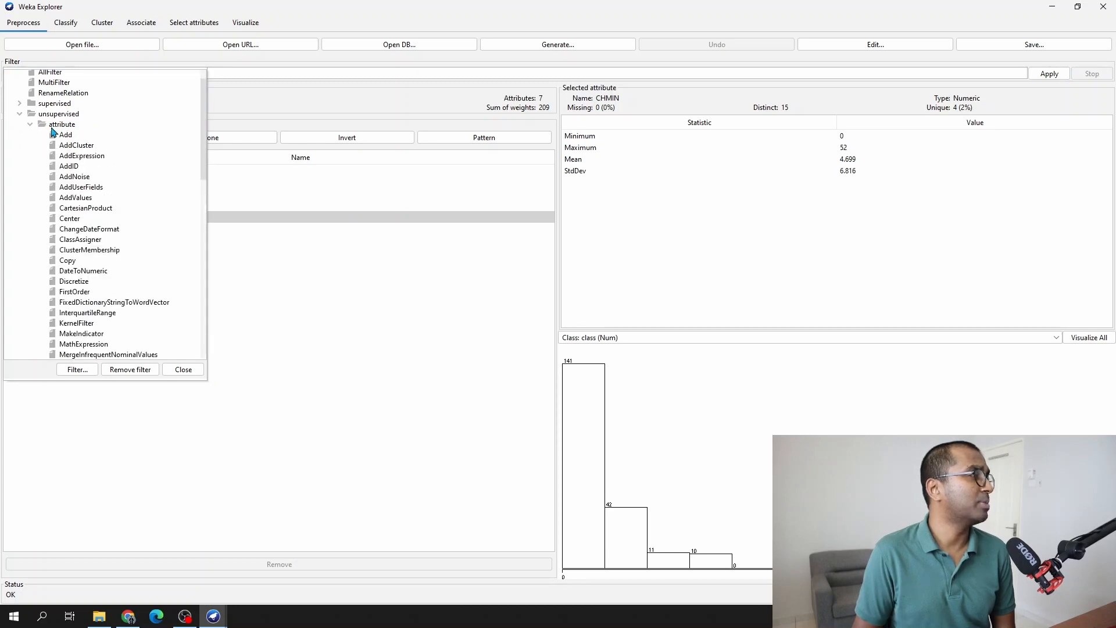
pyautogui.scroll(-3, 98, 199)
pyautogui.scroll(-3, 99, 199)
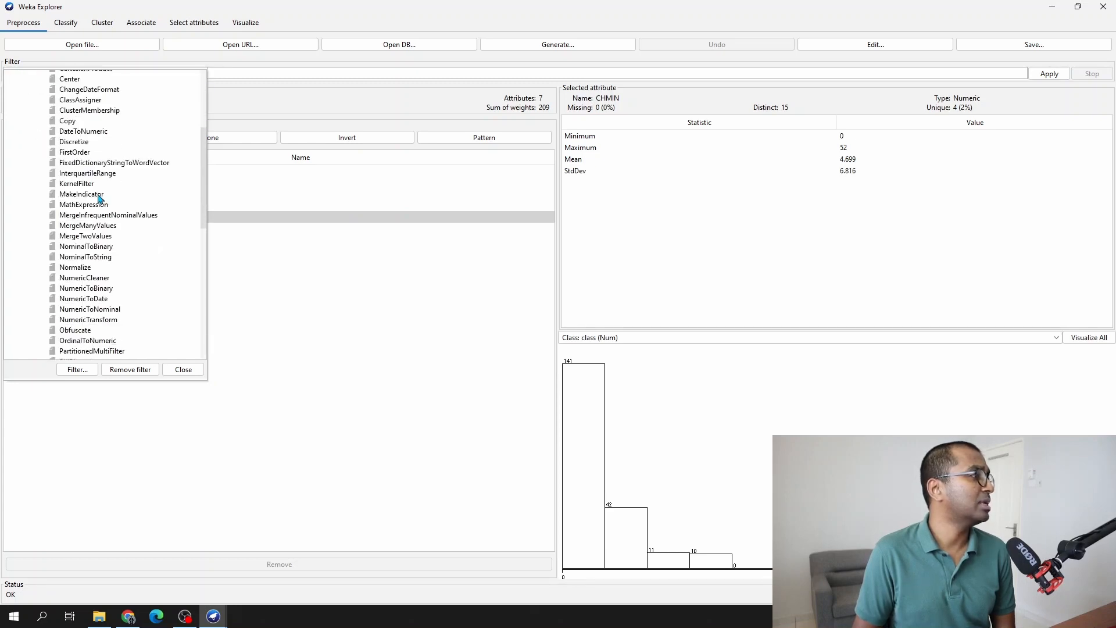
pyautogui.click(75, 199)
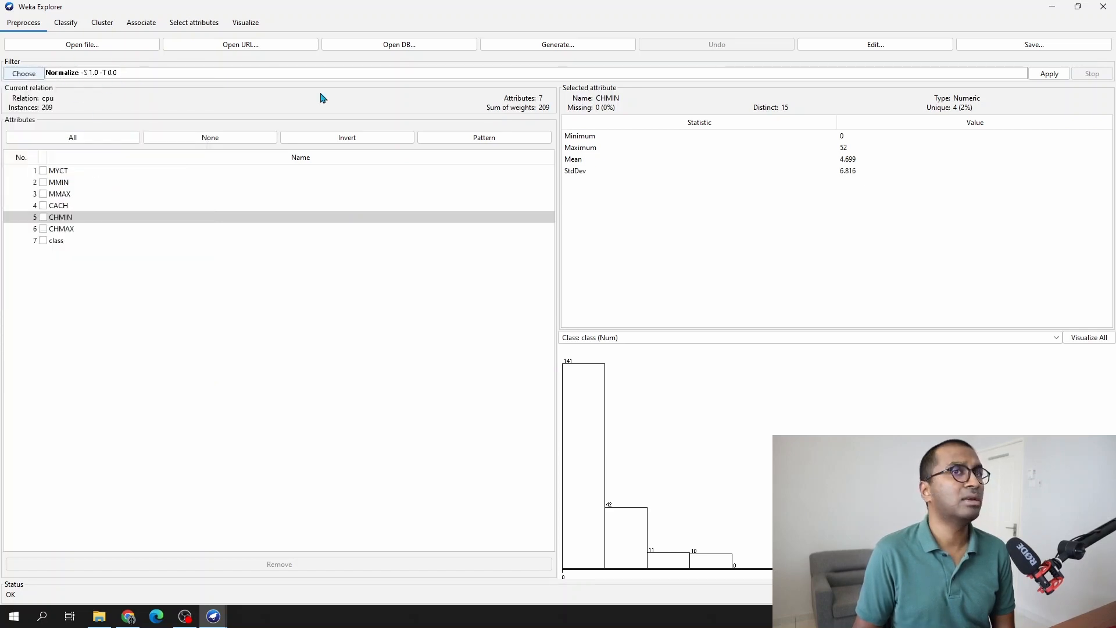
pyautogui.click(1055, 74)
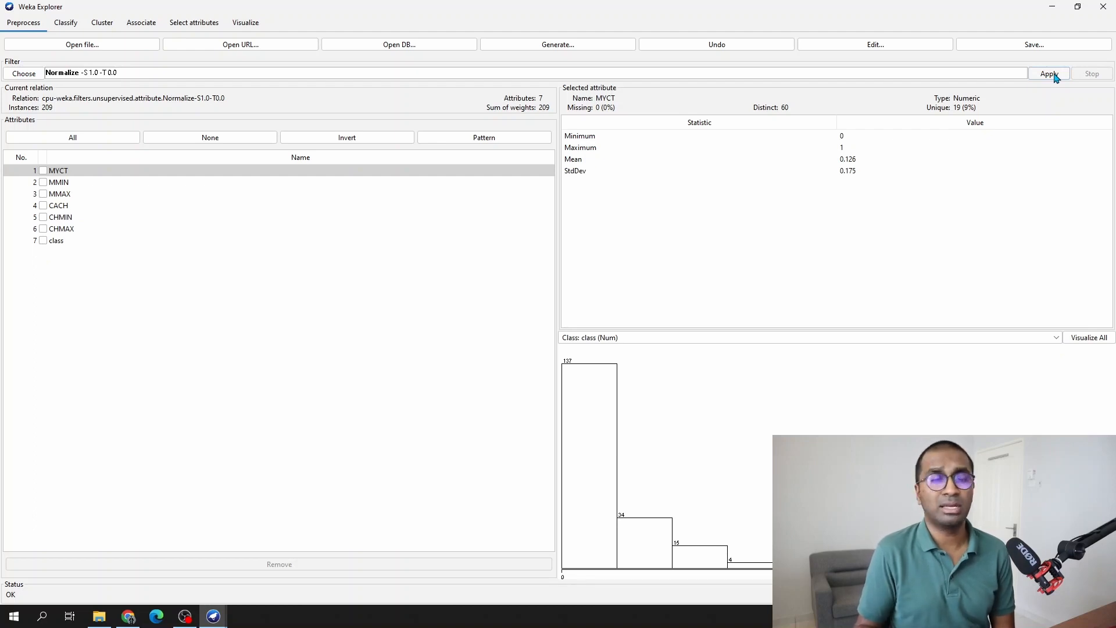
# Examine the statistics and histograms of the normalised attributes MYCT through CHMAX and of the class attribute.
pyautogui.click(69, 172)
pyautogui.click(67, 184)
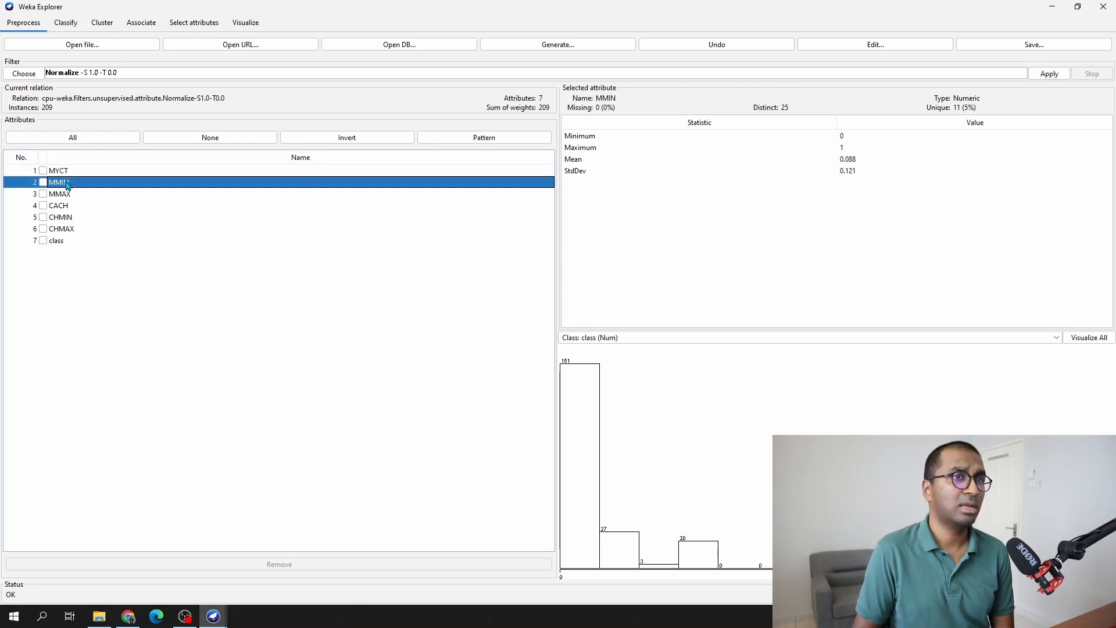
pyautogui.click(68, 196)
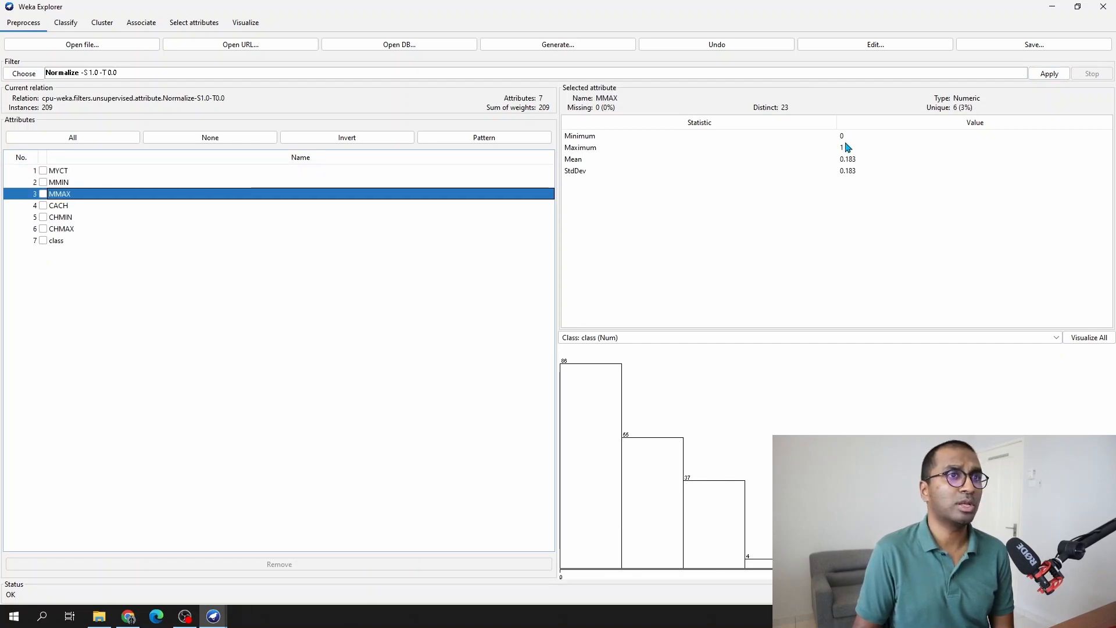
pyautogui.click(70, 208)
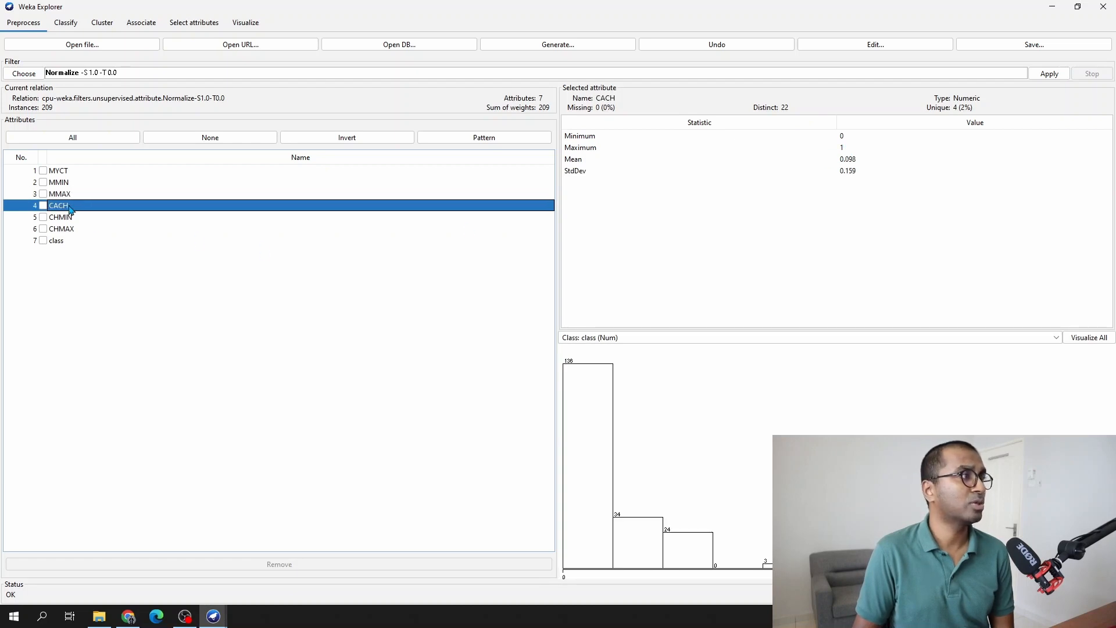
pyautogui.click(69, 218)
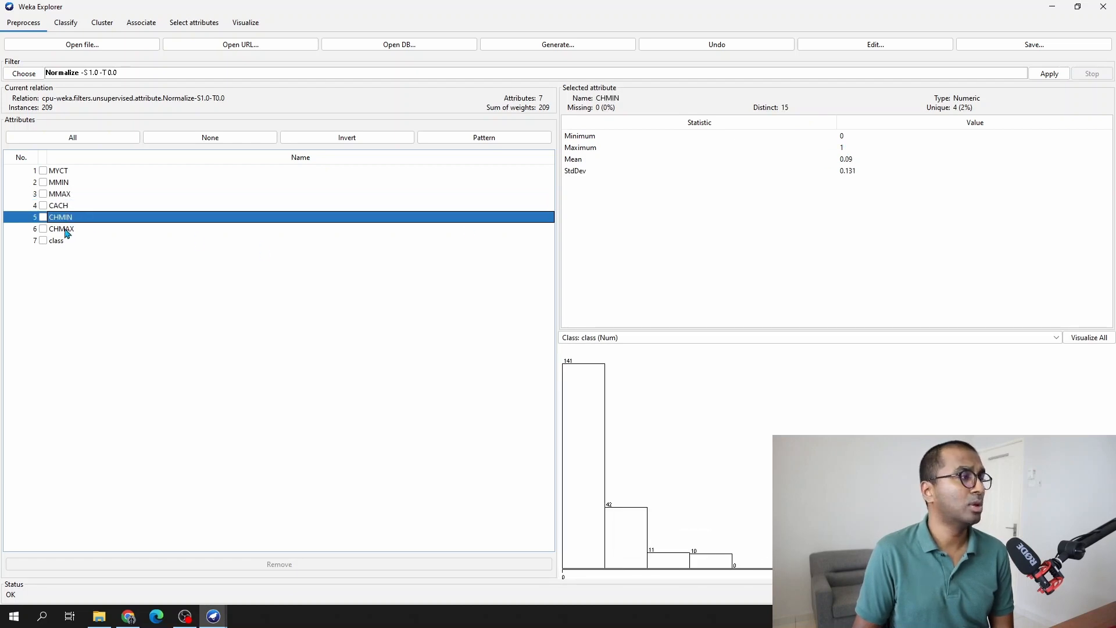
pyautogui.click(67, 229)
pyautogui.click(65, 243)
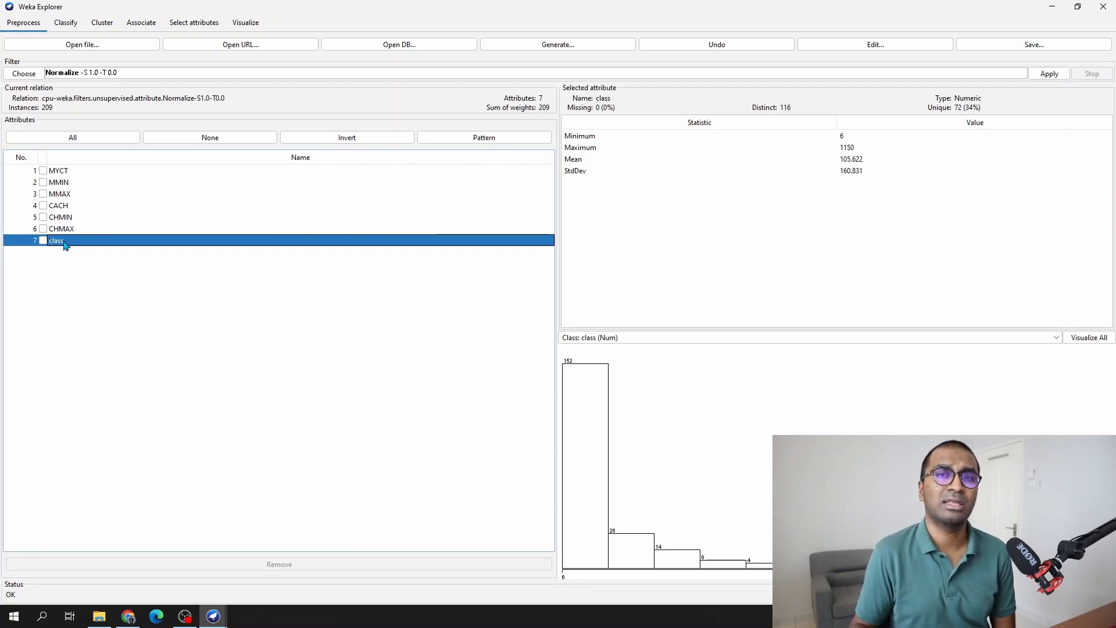
pyautogui.click(58, 171)
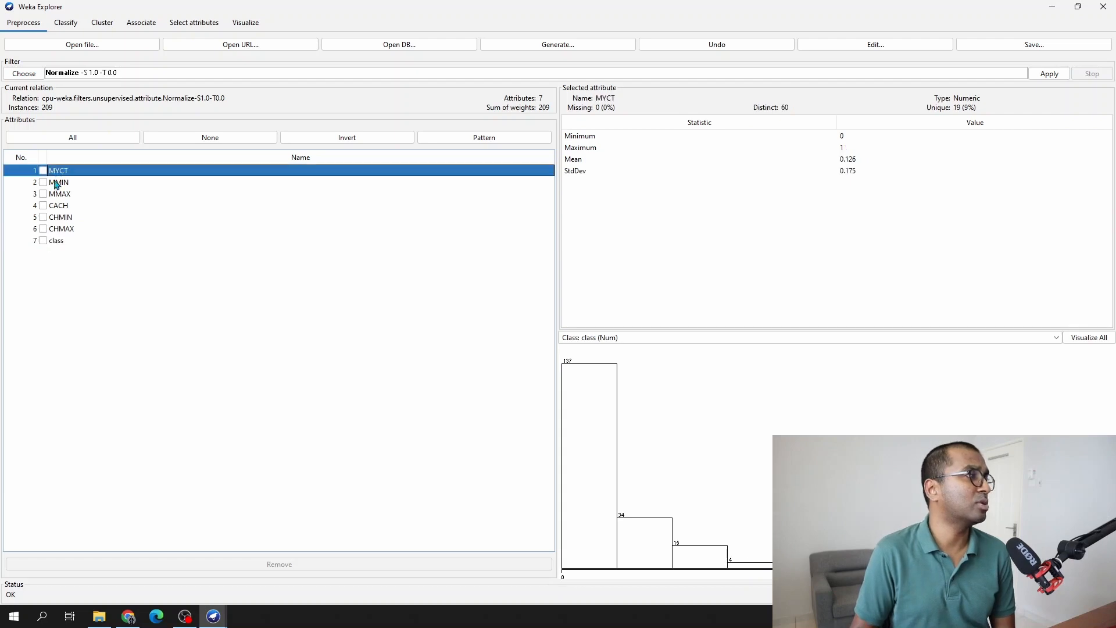
pyautogui.click(58, 182)
pyautogui.click(58, 194)
pyautogui.click(58, 206)
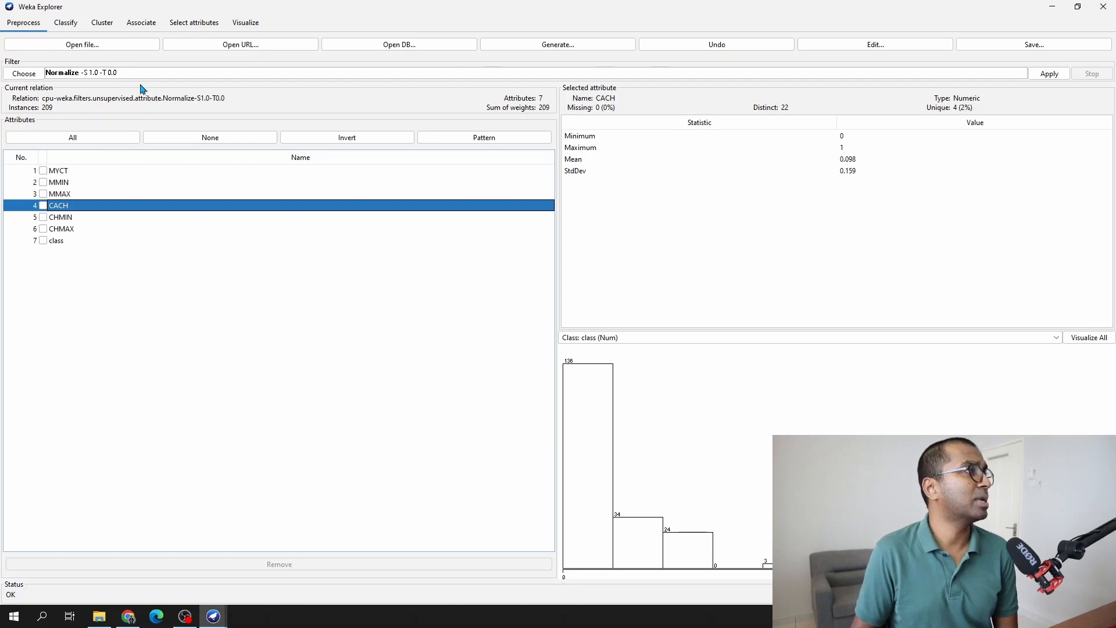
# Run the LinearRegression classifier from the functions group with 10-fold cross-validation, predicting the numeric class attribute.
pyautogui.click(65, 26)
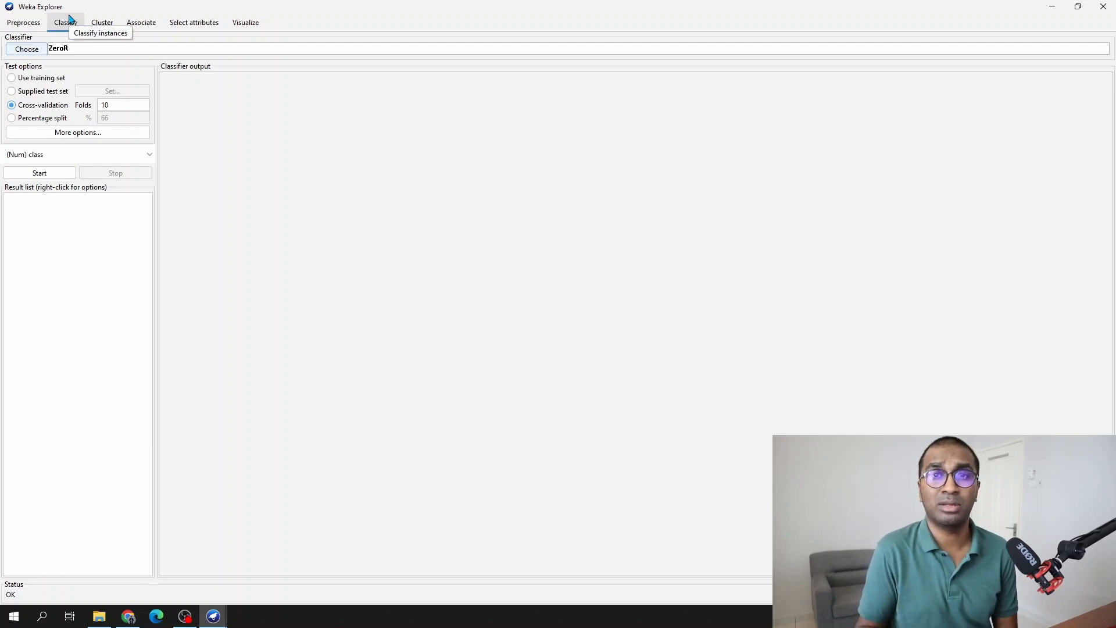
pyautogui.click(25, 51)
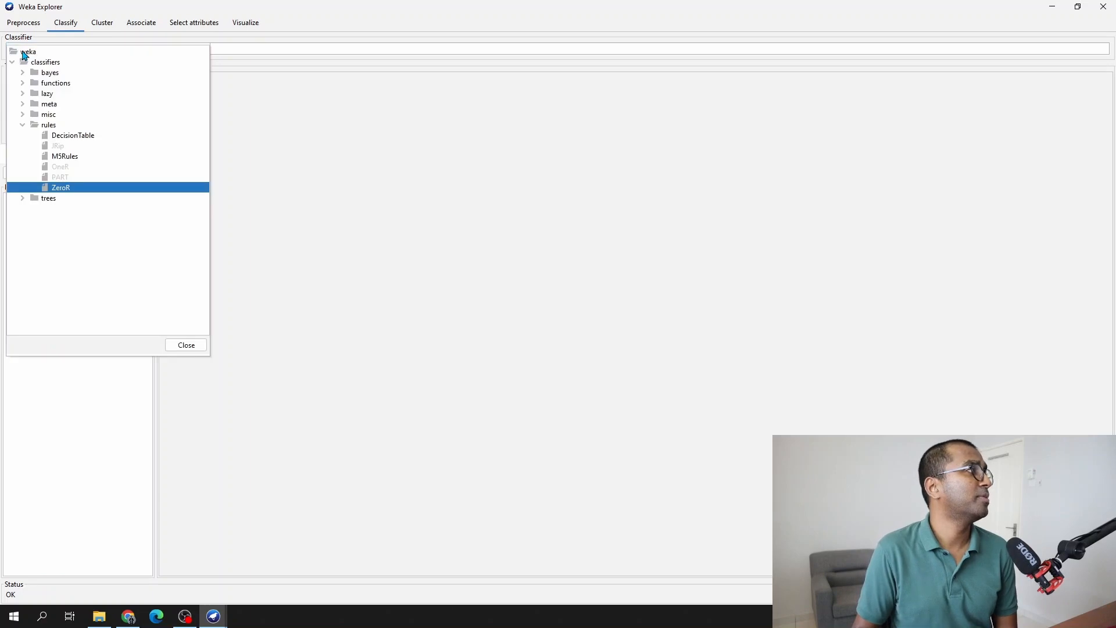
pyautogui.click(24, 84)
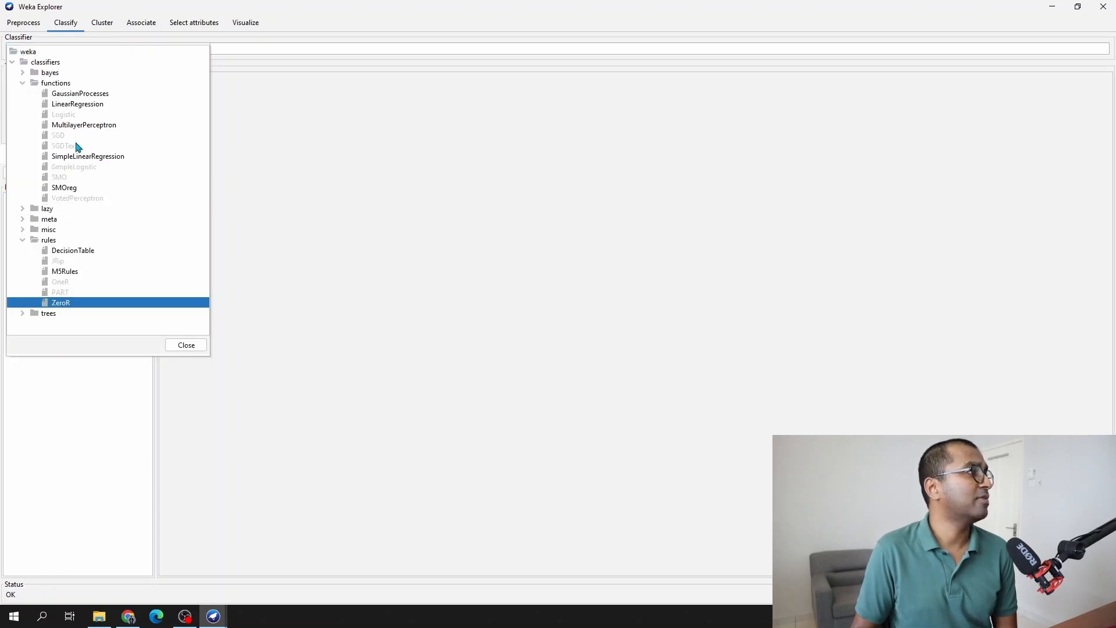
pyautogui.moveTo(81, 110)
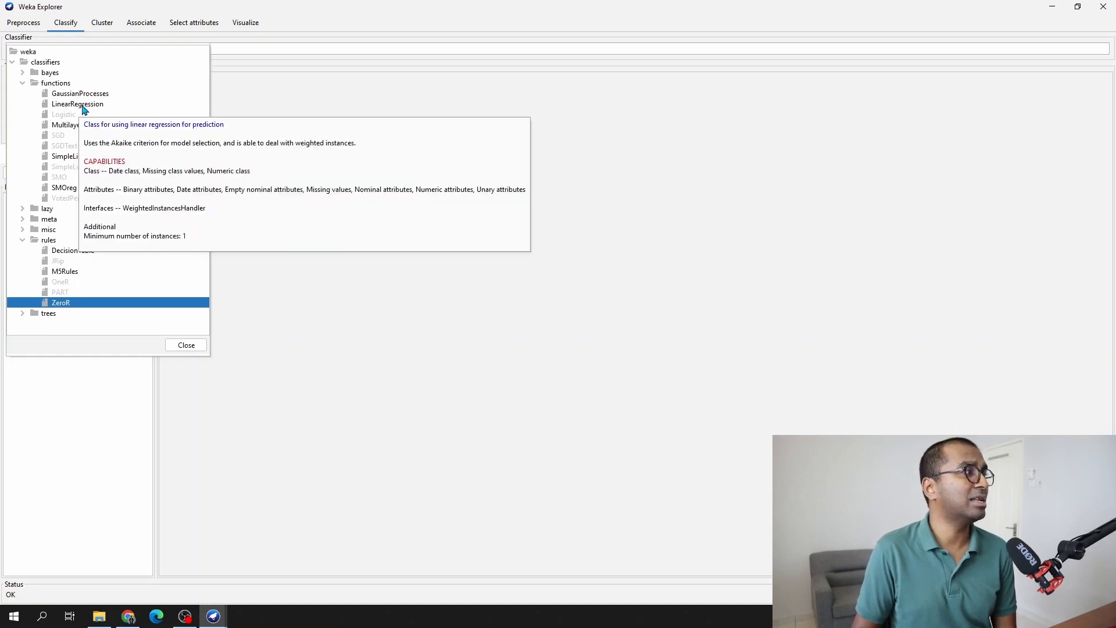
pyautogui.click(84, 106)
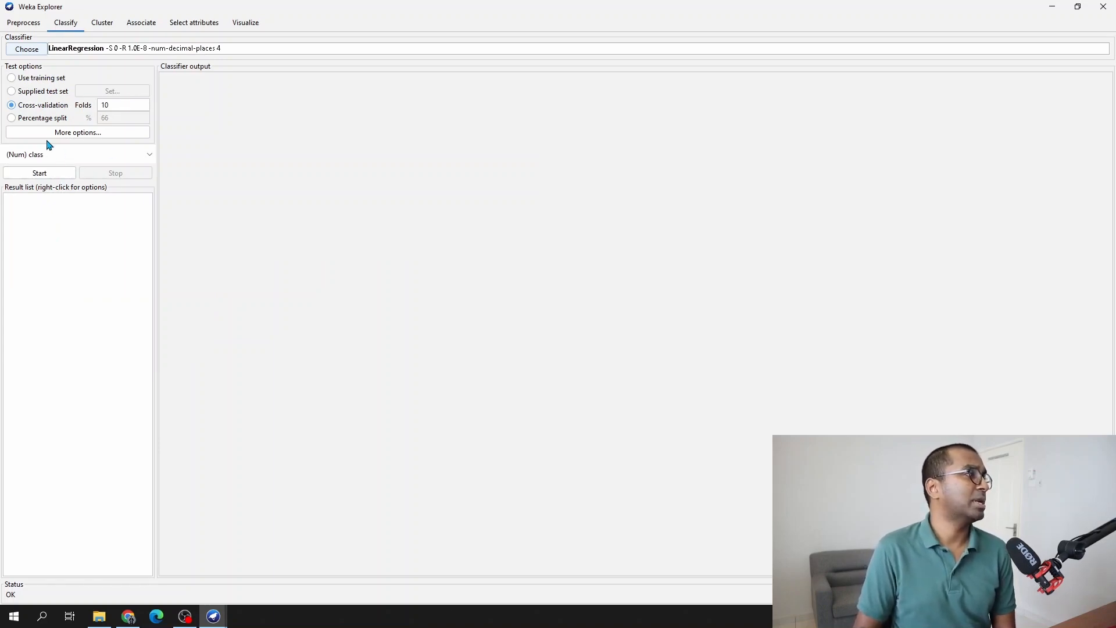
pyautogui.click(57, 173)
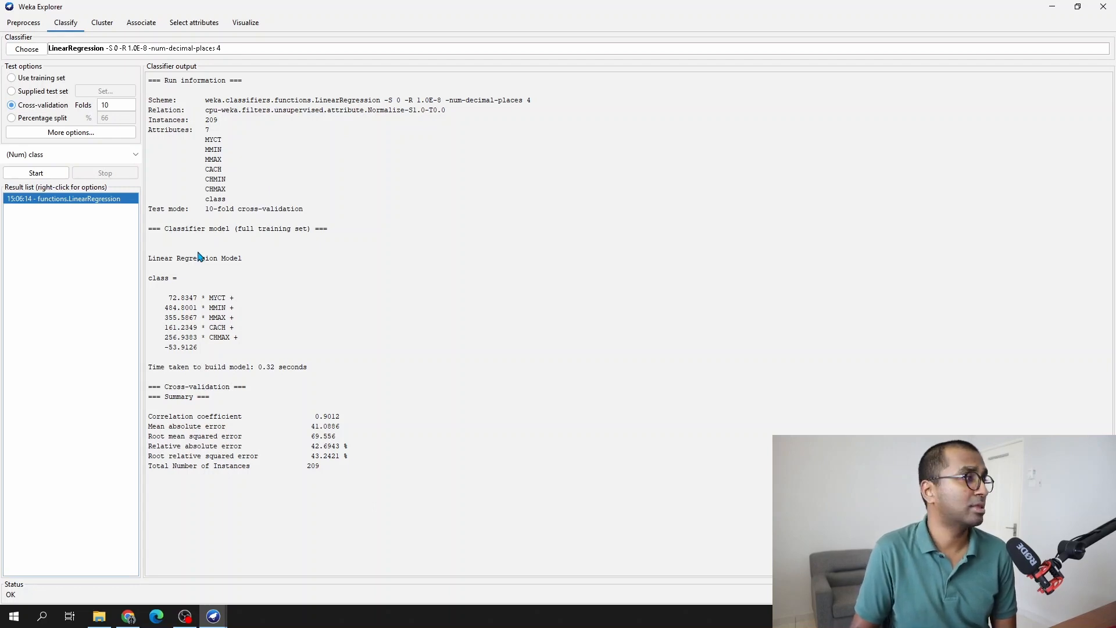
# Highlight the linear regression equation, the correlation coefficient and the root mean squared error in the classifier output to review them.
pyautogui.moveTo(150, 260); pyautogui.dragTo(235, 349)
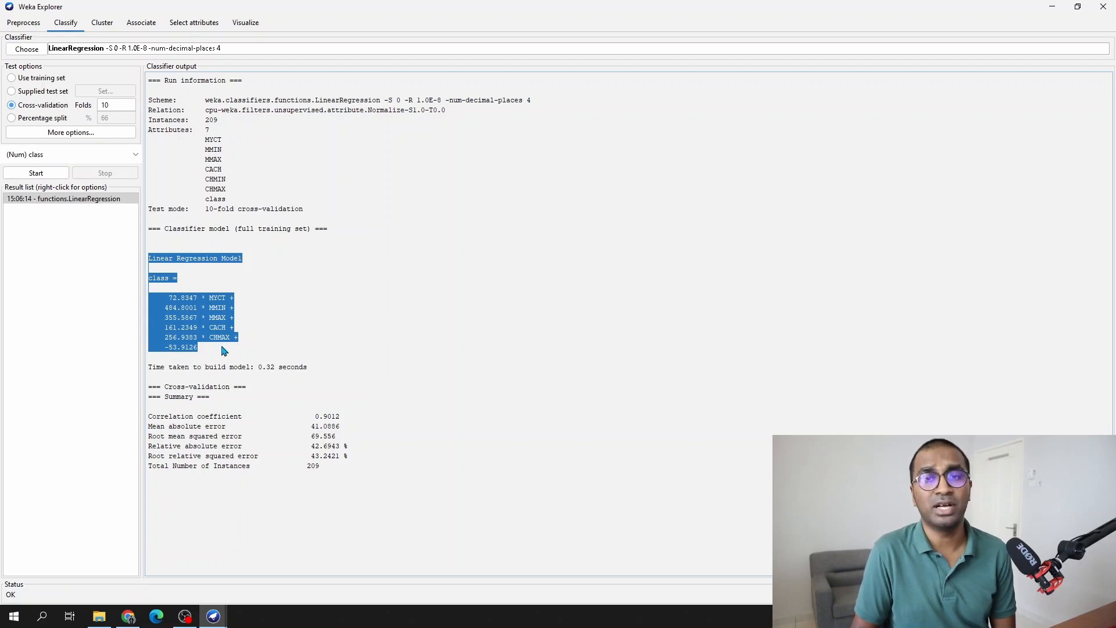
pyautogui.click(252, 396)
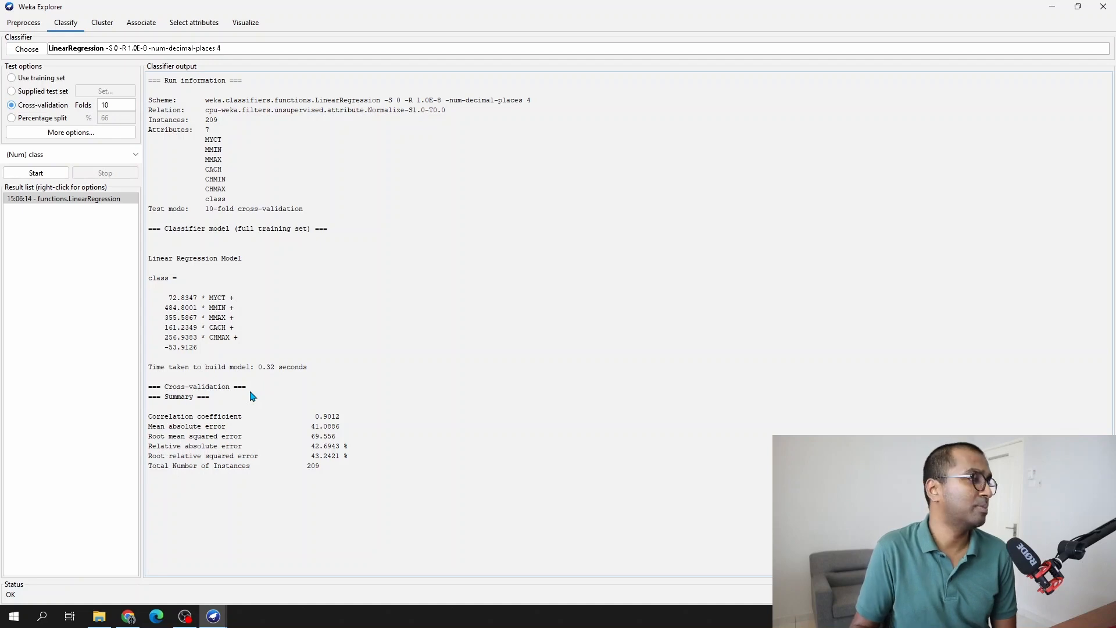
pyautogui.moveTo(152, 416)
pyautogui.mouseDown()
pyautogui.moveTo(248, 419)
pyautogui.moveTo(148, 420)
pyautogui.mouseUp()
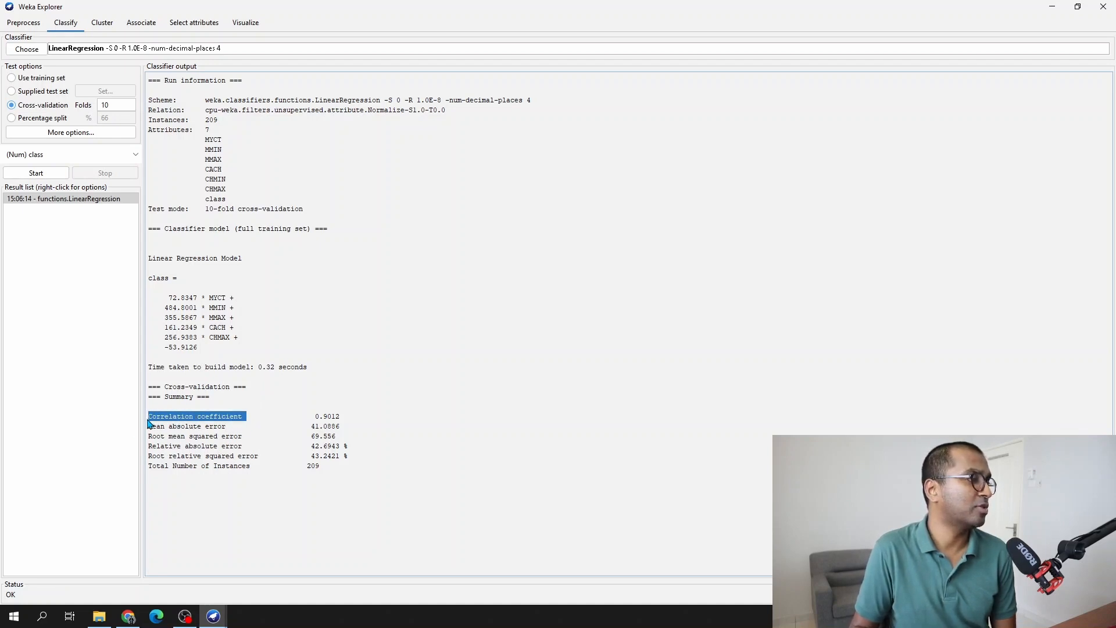
pyautogui.moveTo(315, 418); pyautogui.dragTo(345, 424)
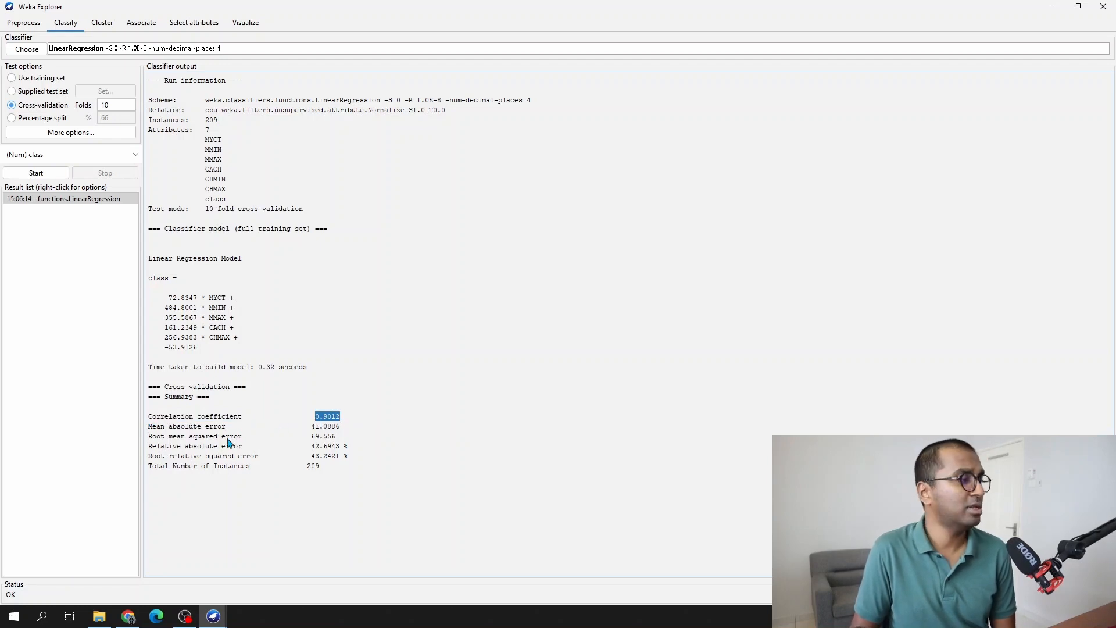
pyautogui.moveTo(149, 437); pyautogui.dragTo(243, 440)
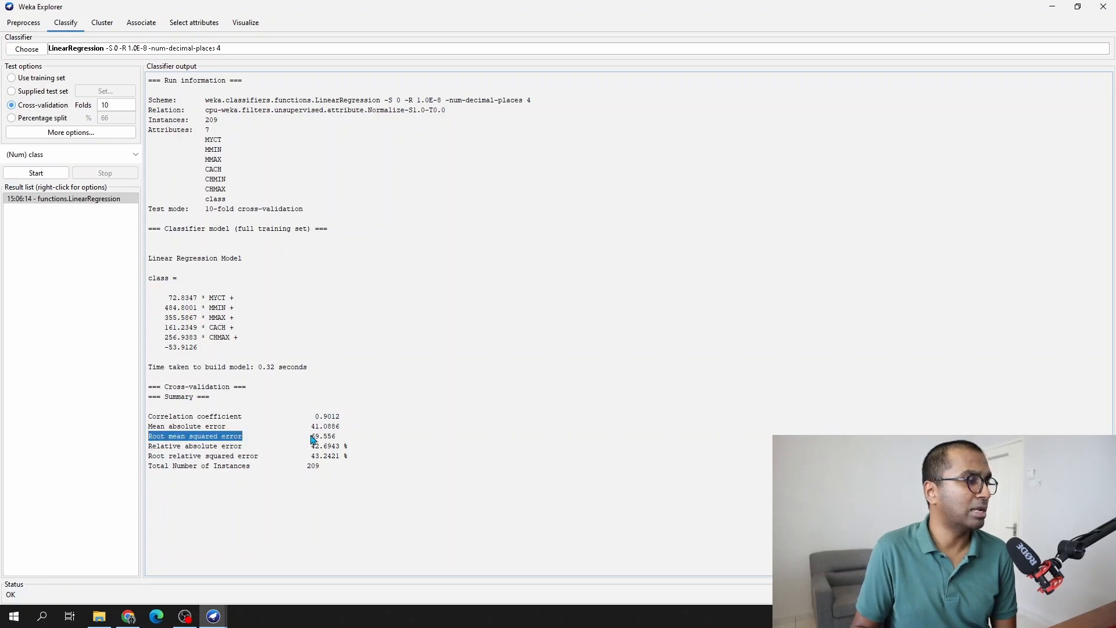
pyautogui.moveTo(312, 437); pyautogui.dragTo(341, 442)
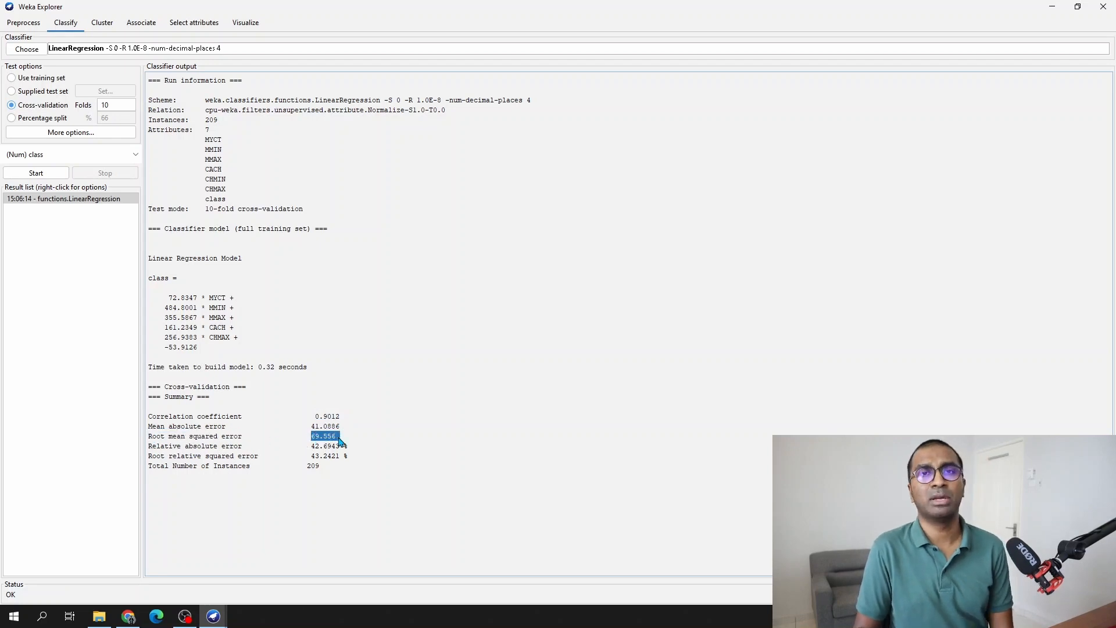